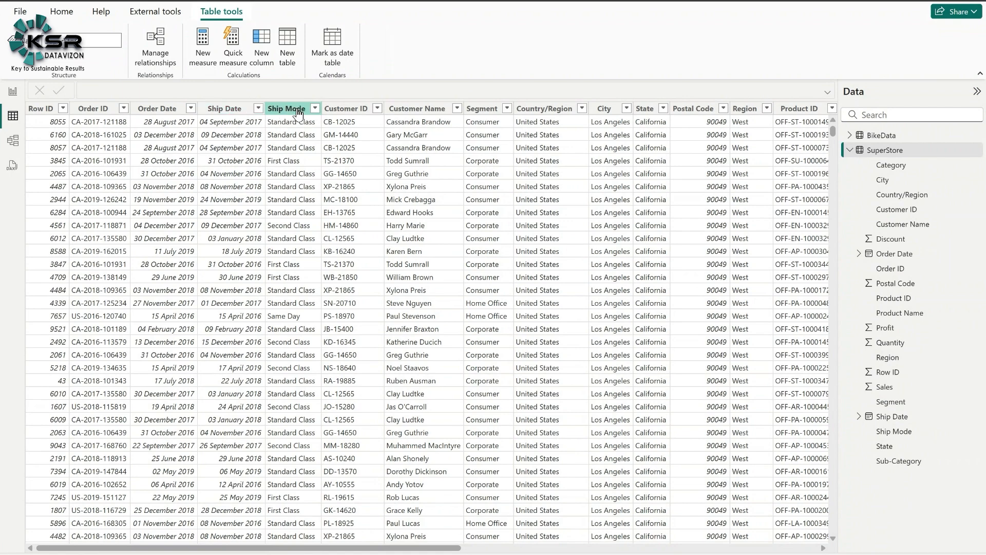
Examine the SuperStore table's Sales column and compare it with the sales category thresholds on report Page 12.
{"action": "left_click_drag", "start_coordinate": [448, 549], "coordinate": [805, 548]}
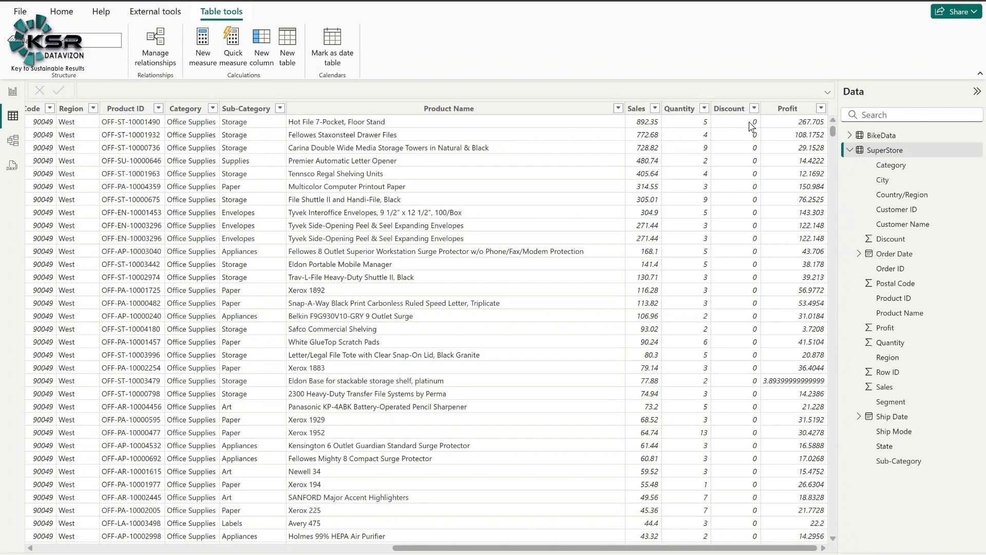
{"action": "left_click", "coordinate": [13, 91]}
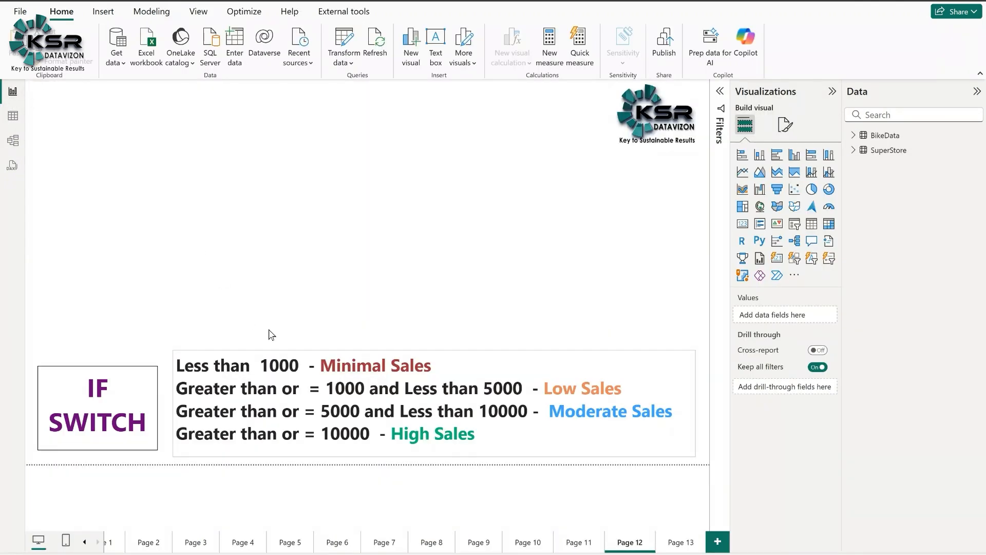
{"action": "left_click", "coordinate": [12, 115]}
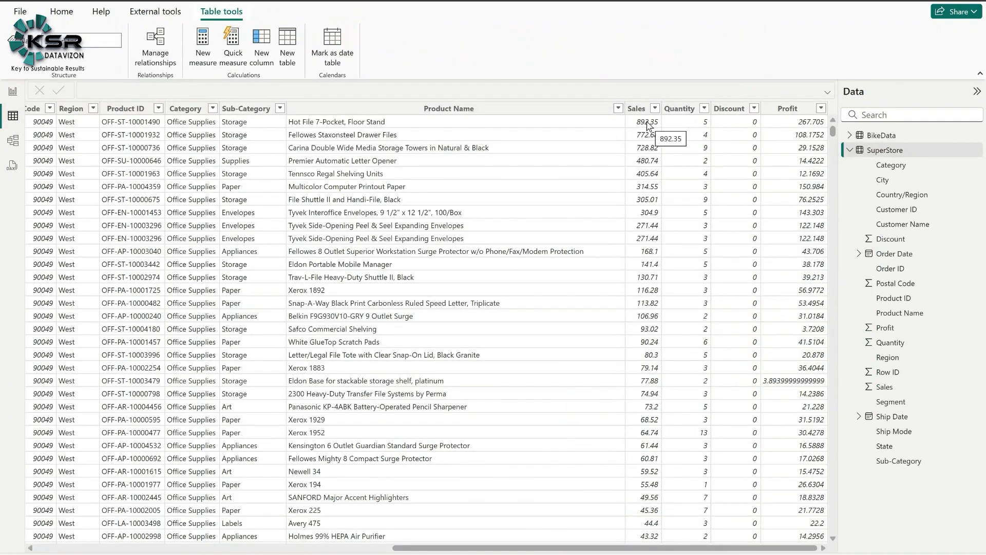
{"action": "left_click", "coordinate": [13, 91]}
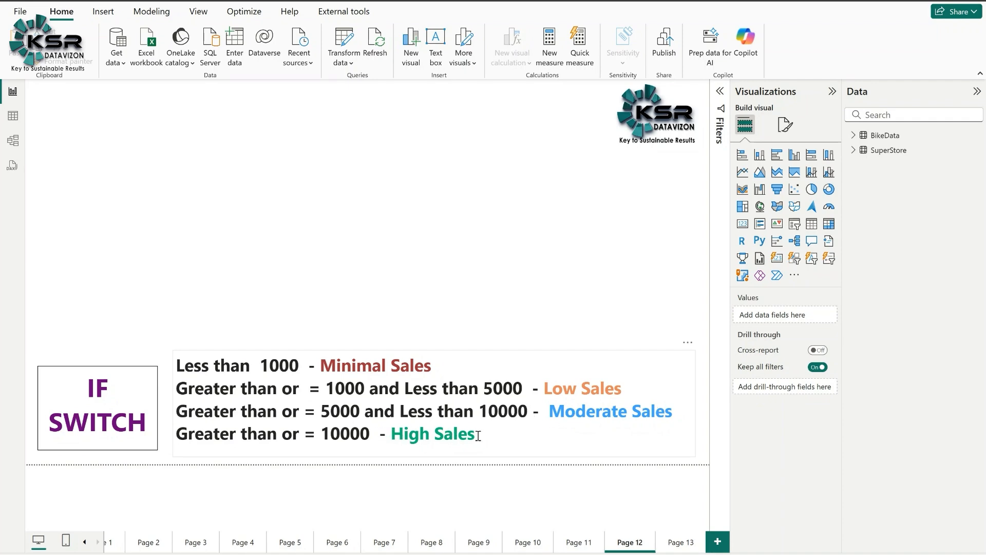
{"action": "left_click", "coordinate": [13, 115]}
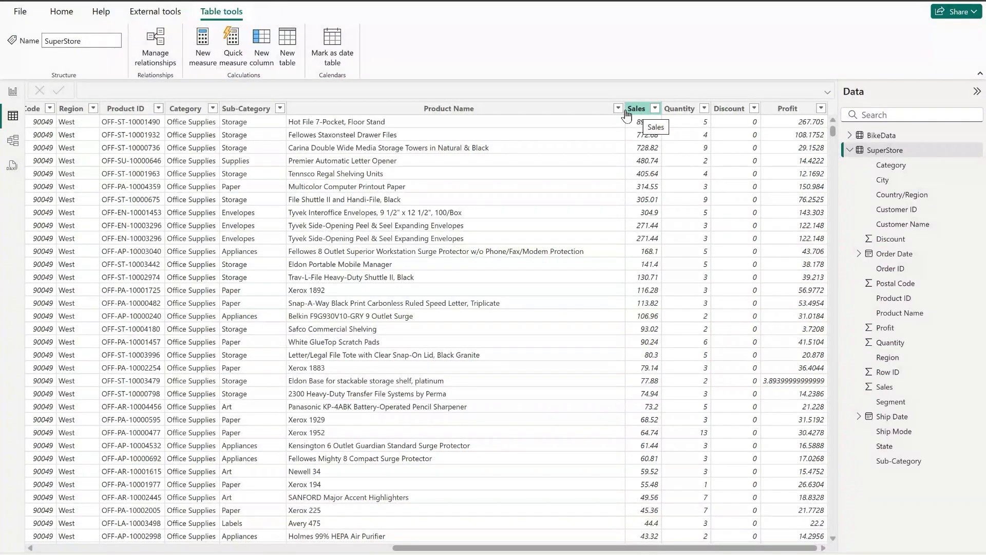
{"action": "left_click", "coordinate": [13, 91]}
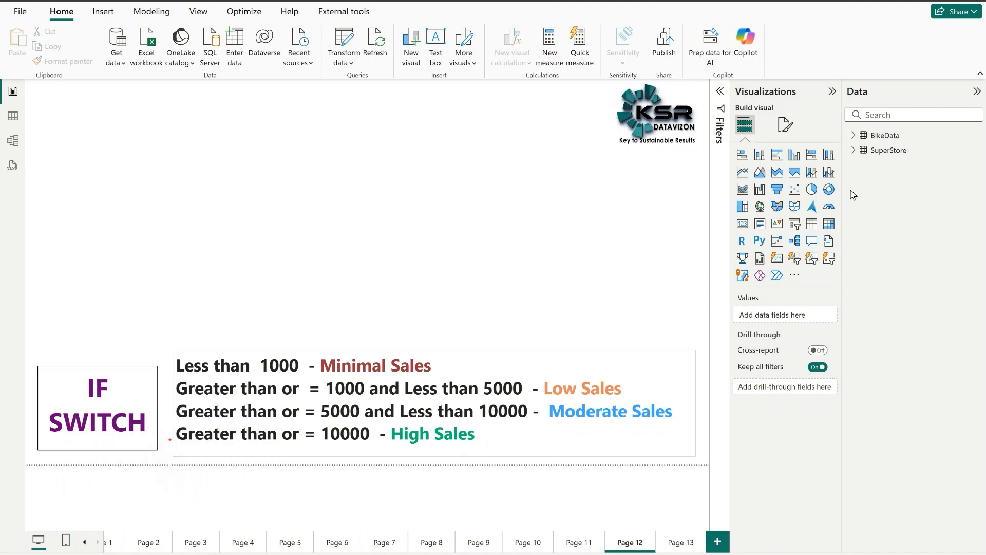
Add a calculated column to the SuperStore table named SALES CATEGORY(if), leaving a new formula line for its expression.
{"action": "left_click", "coordinate": [890, 152]}
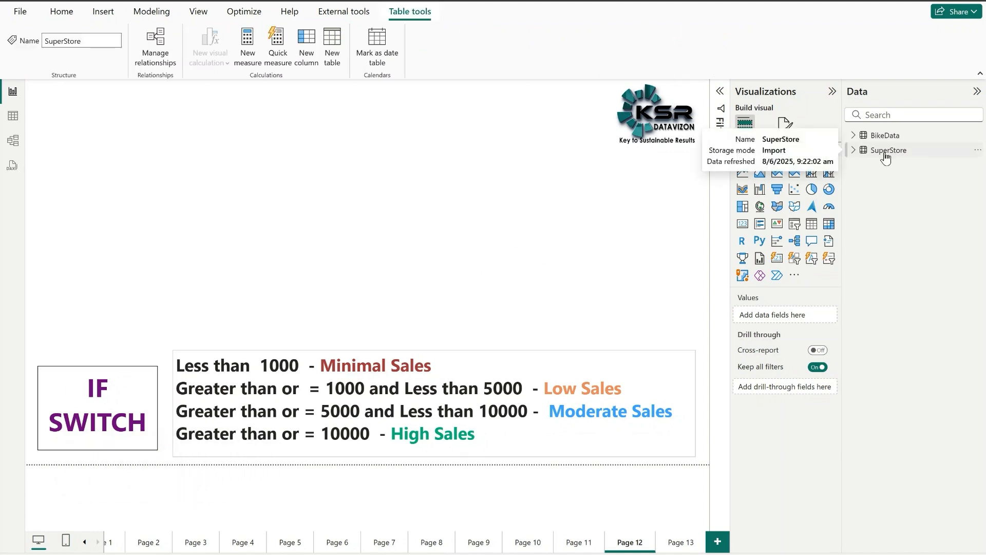
{"action": "left_click", "coordinate": [307, 45]}
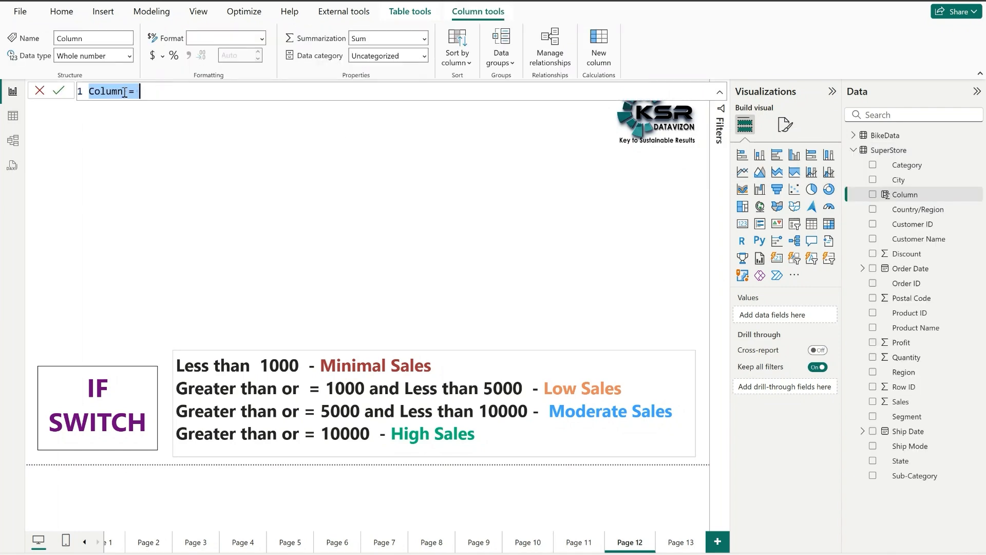
{"action": "left_click", "coordinate": [124, 92]}
{"action": "key", "text": "BackSpace"}
{"action": "key", "text": "BackSpace"}
{"action": "key", "text": "BackSpace"}
{"action": "key", "text": "BackSpace"}
{"action": "key", "text": "BackSpace"}
{"action": "key", "text": "BackSpace"}
{"action": "type", "text": "SALES CATEGORY("}
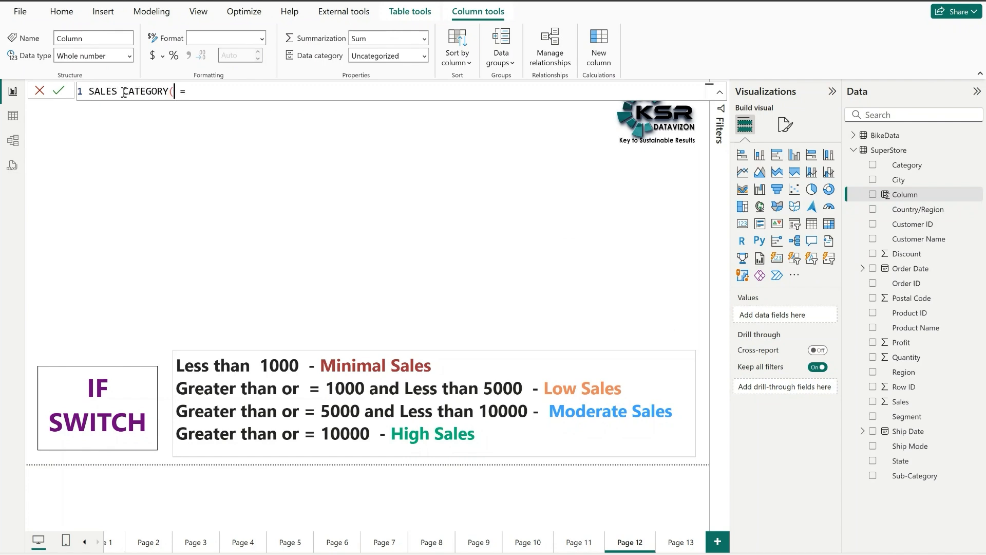
{"action": "type", "text": "if)"}
{"action": "left_click", "coordinate": [267, 91]}
{"action": "key", "text": "shift+Return"}
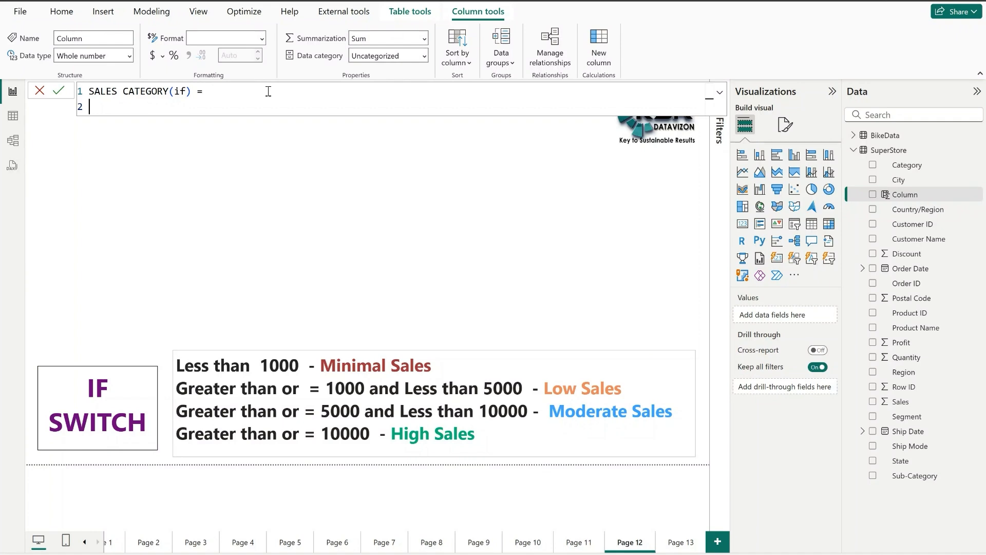
Start the formula with an IF that returns "Minimal Sales" when SuperStore[Sales] < 1000.
{"action": "type", "text": "IF("}
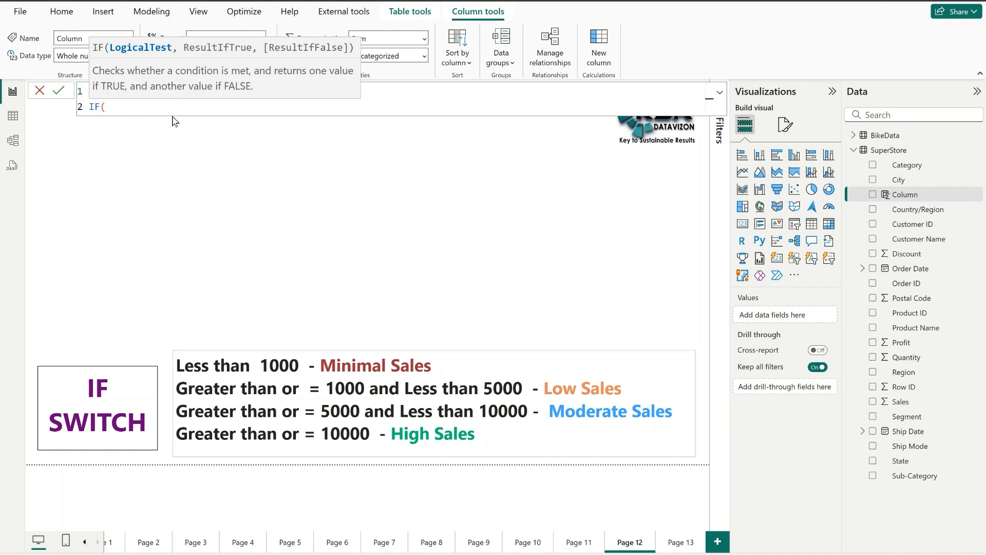
{"action": "type", "text": "SALES"}
{"action": "left_click", "coordinate": [210, 262]}
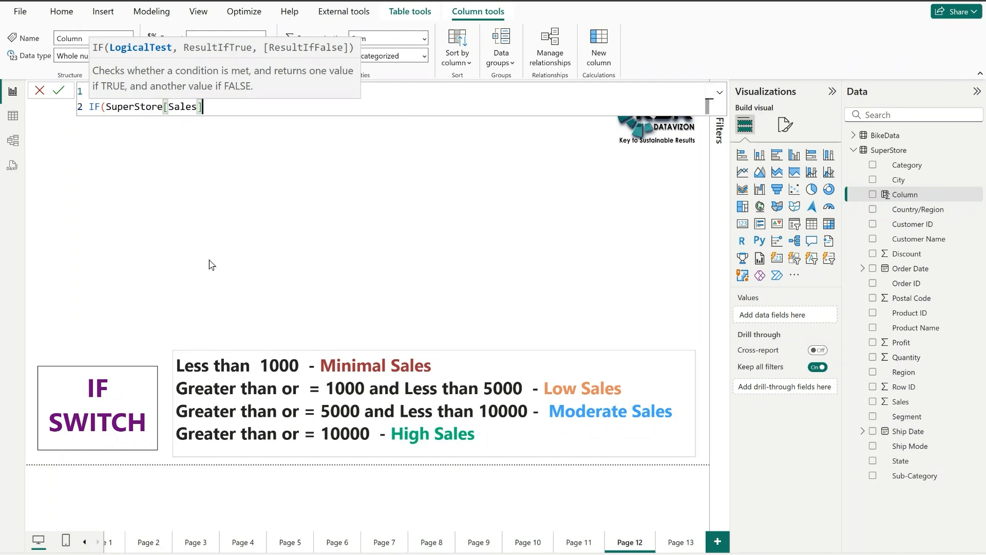
{"action": "type", "text": "< 1000,"}
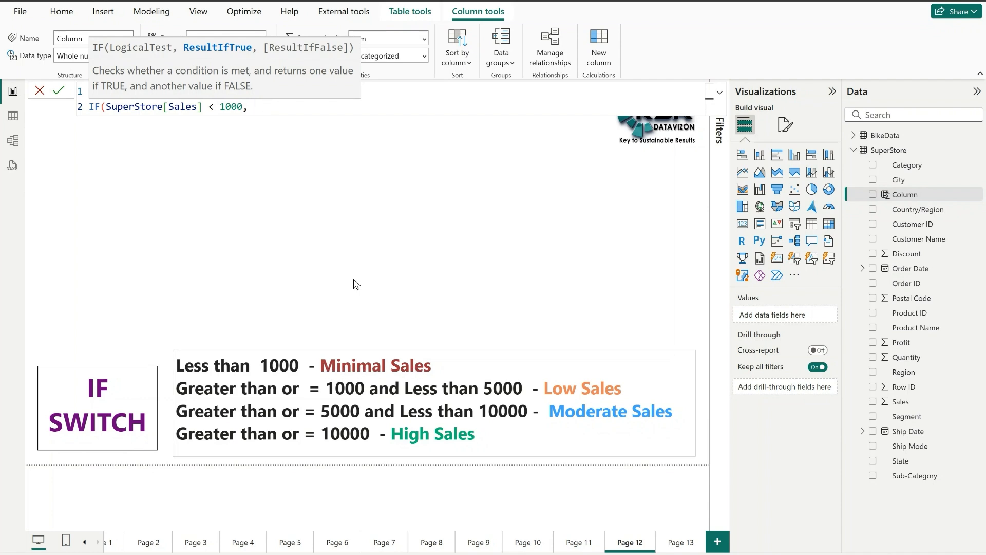
{"action": "type", "text": "\"mI"}
{"action": "key", "text": "BackSpace"}
{"action": "key", "text": "BackSpace"}
{"action": "key", "text": "Caps_Lock"}
{"action": "type", "text": "Mini"}
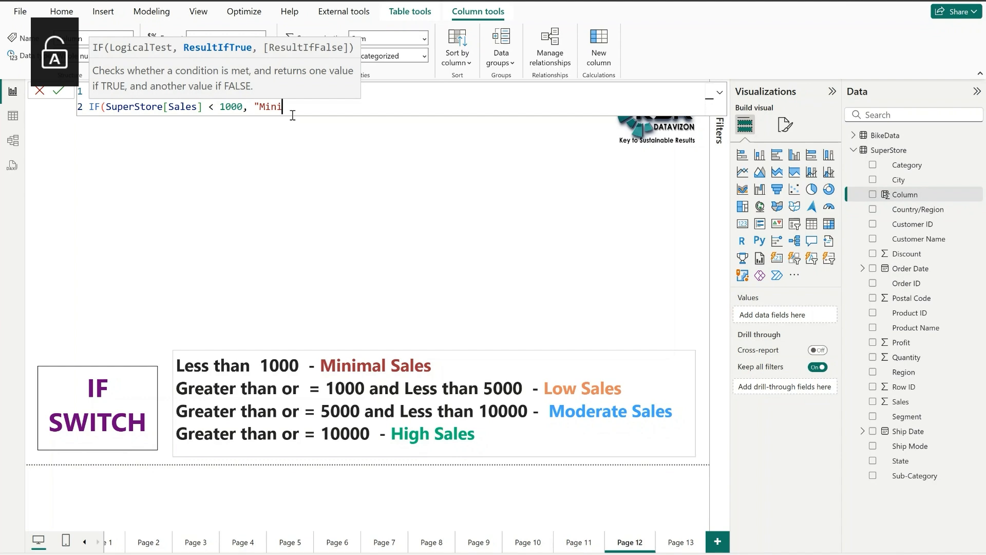
{"action": "type", "text": "mal Sales"}
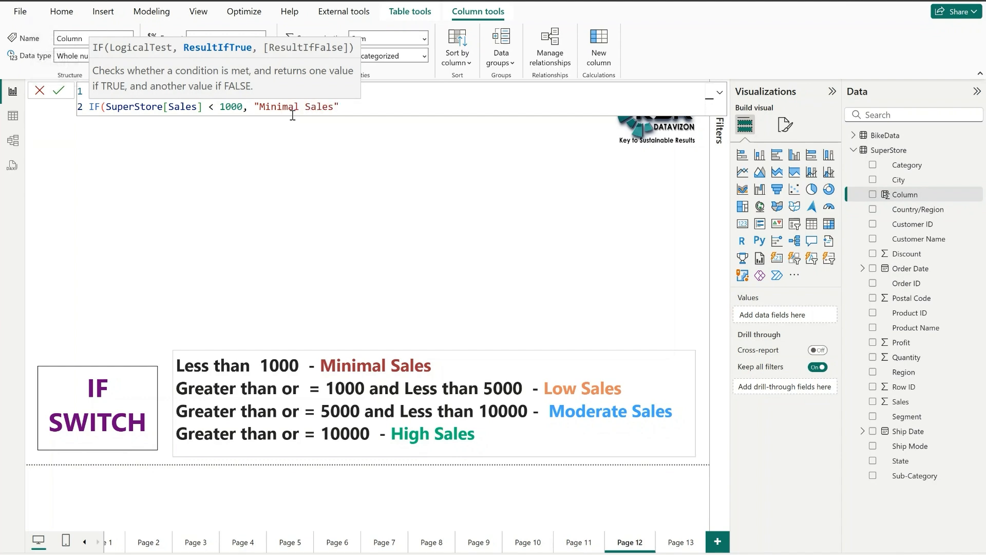
{"action": "type", "text": "\","}
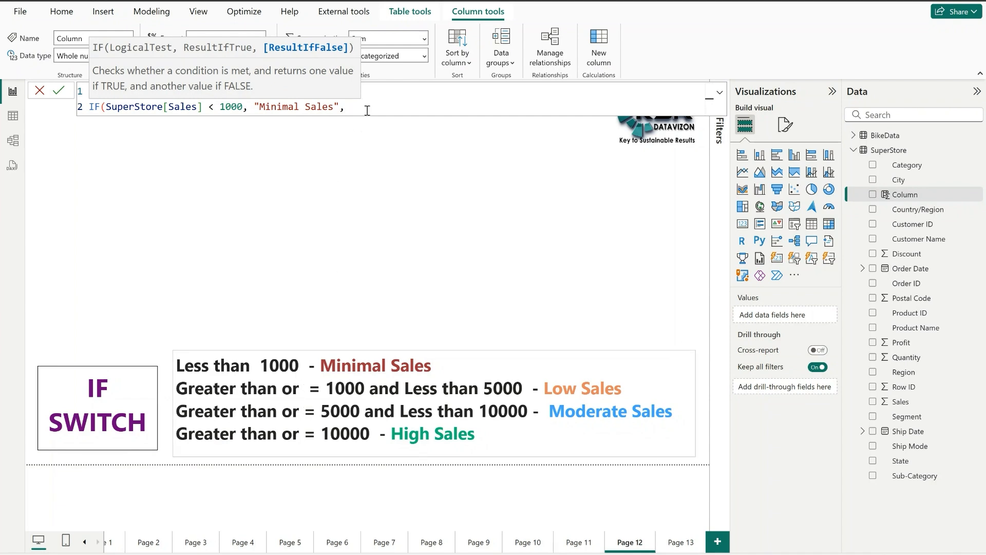
Nest a second IF on a new line returning "Low Sales" when SuperStore[Sales] >= 1000 && SuperStore[Sales] < 5000.
{"action": "key", "text": "shift+Return"}
{"action": "type", "text": "if"}
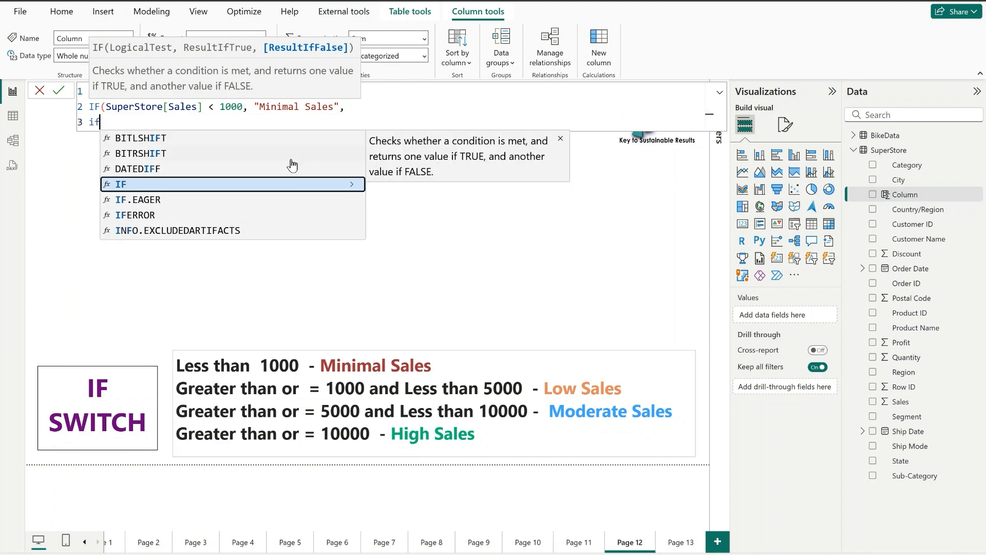
{"action": "left_click", "coordinate": [299, 192]}
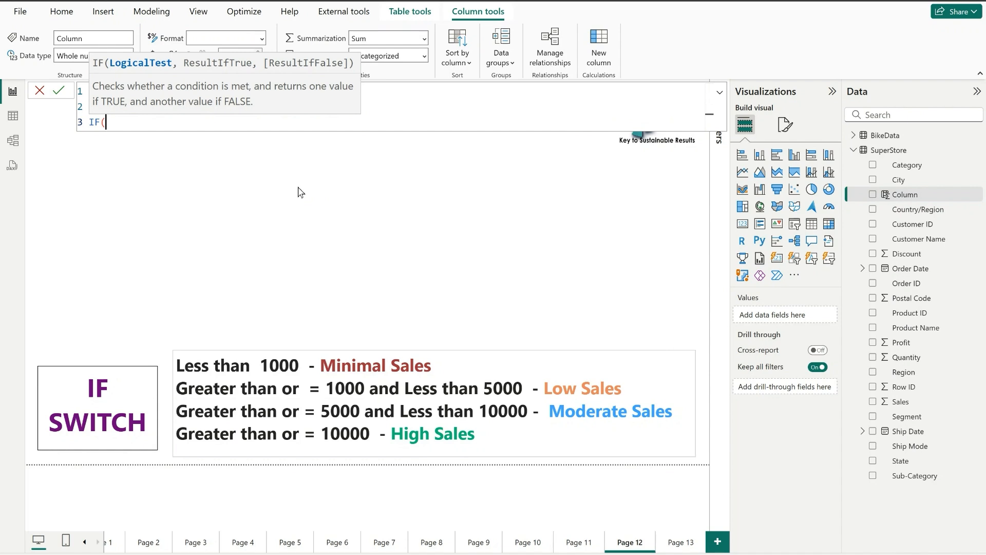
{"action": "type", "text": "sales"}
{"action": "left_click", "coordinate": [249, 276]}
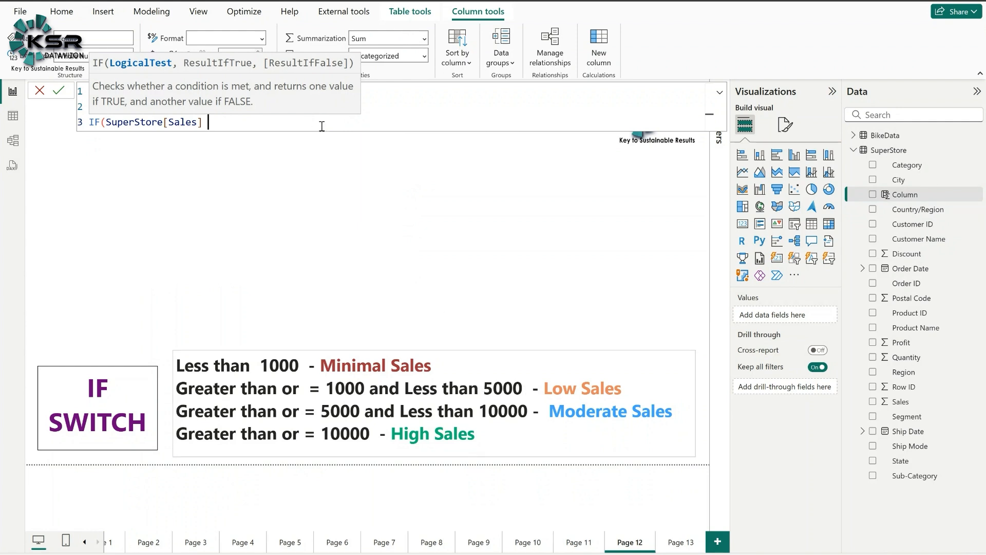
{"action": "type", "text": ">= 1000 &&"}
{"action": "type", "text": "sales"}
{"action": "left_click", "coordinate": [366, 281]}
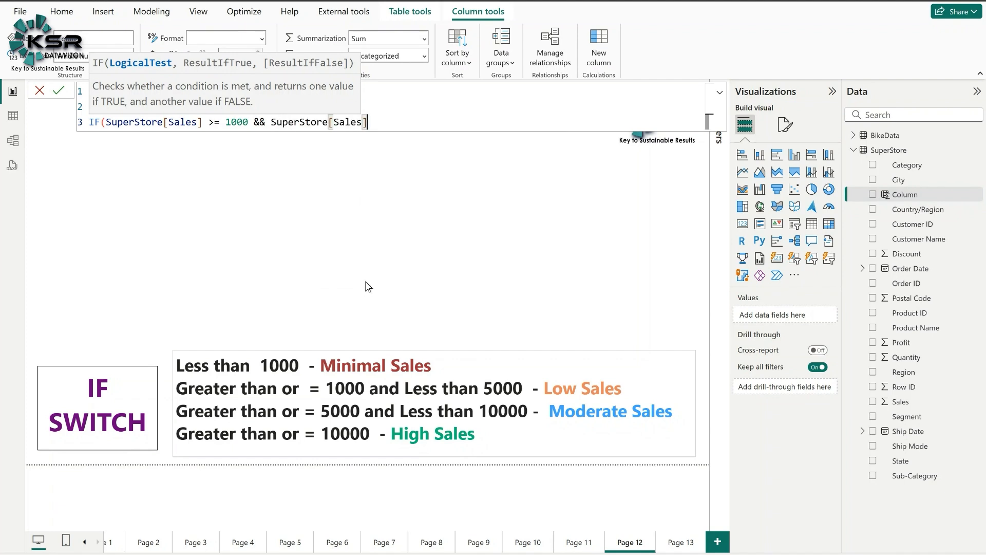
{"action": "type", "text": "< 5000"}
{"action": "type", "text": ","}
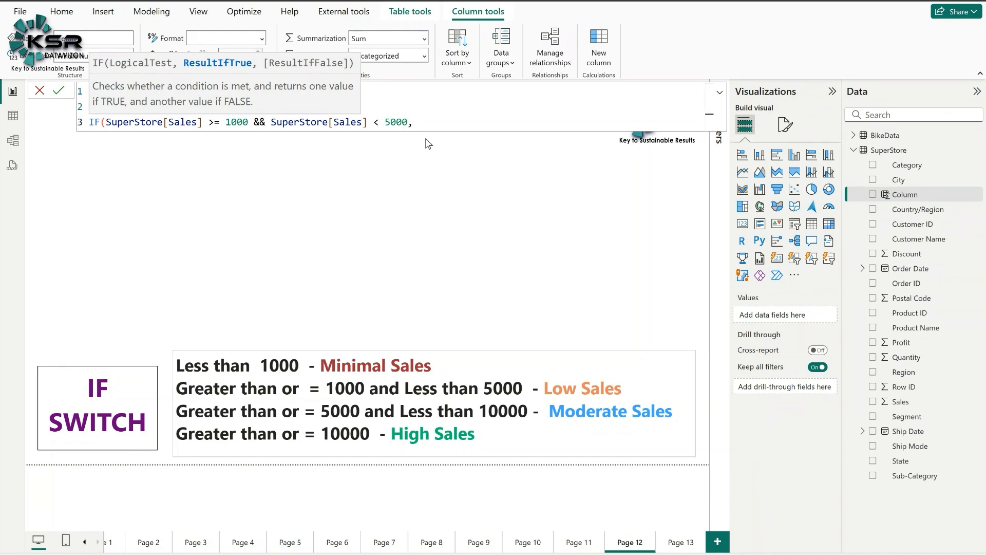
{"action": "type", "text": "Sales\","}
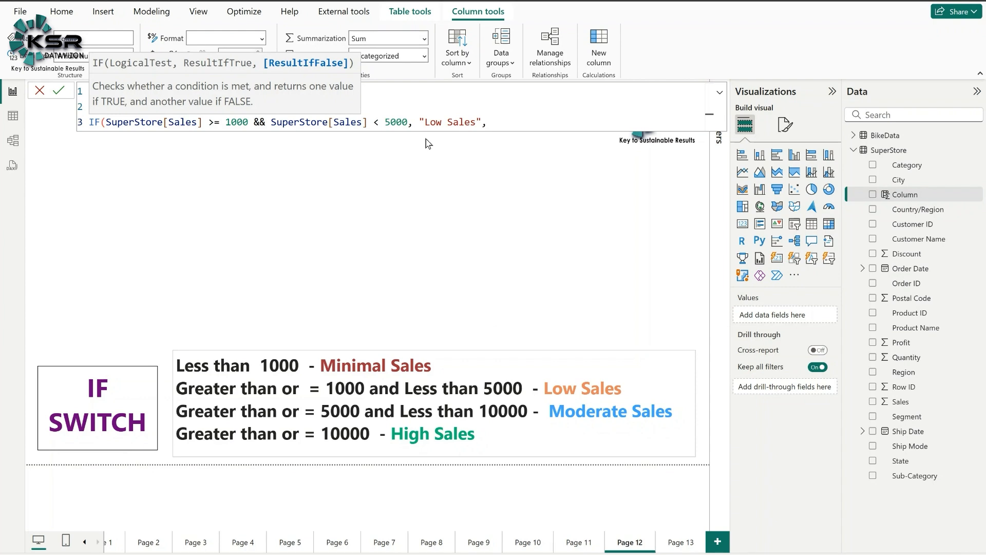
Nest a third IF on a new line returning "Moderate Sales" when SuperStore[Sales] >= 5000 && SuperStore[Sales] < 10000.
{"action": "key", "text": "shift+Return"}
{"action": "type", "text": "IF(sales"}
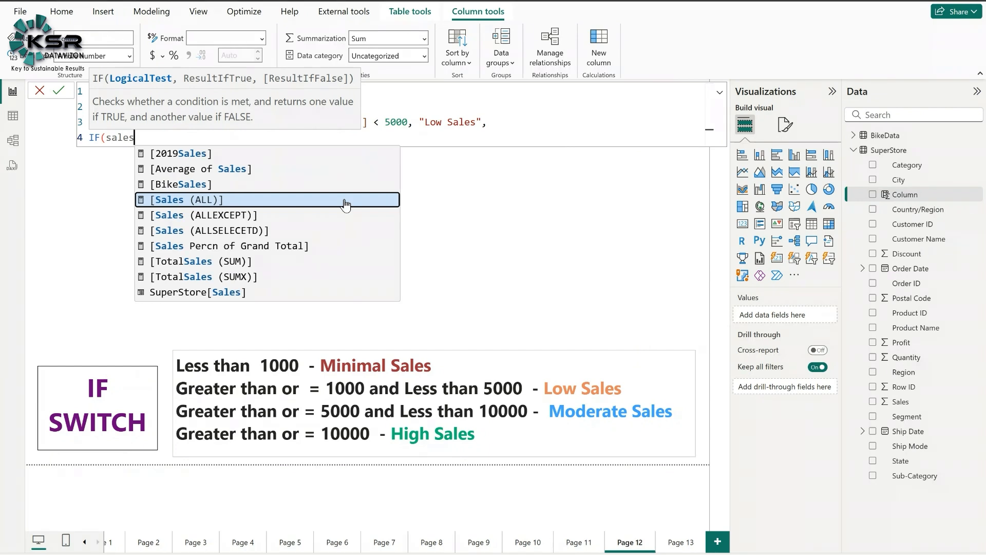
{"action": "left_click", "coordinate": [289, 292]}
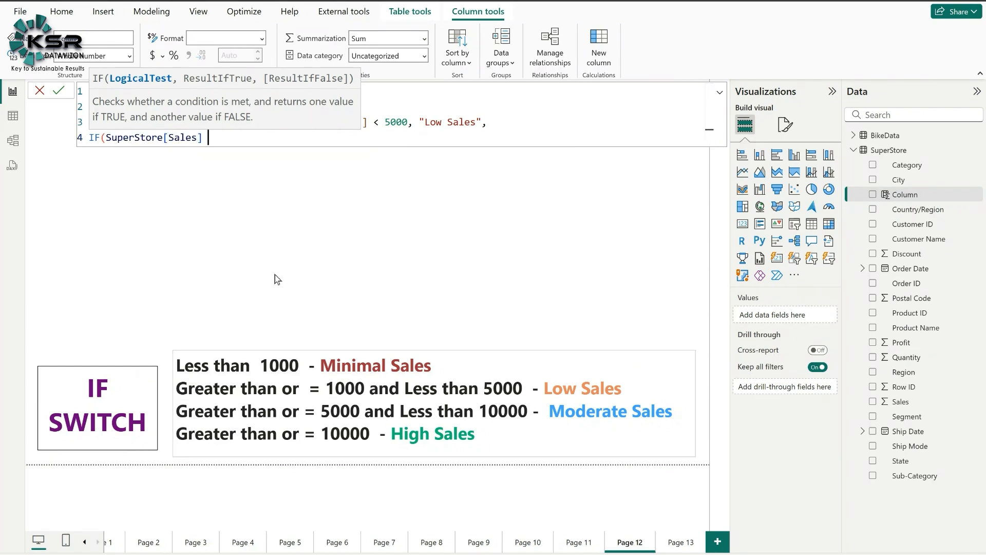
{"action": "type", "text": ">= 5000 &&"}
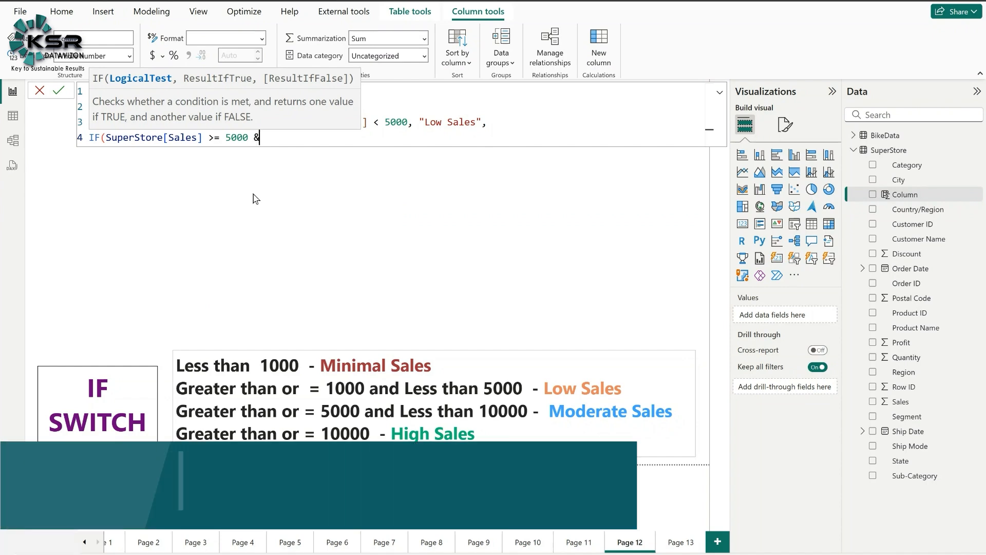
{"action": "type", "text": "sales"}
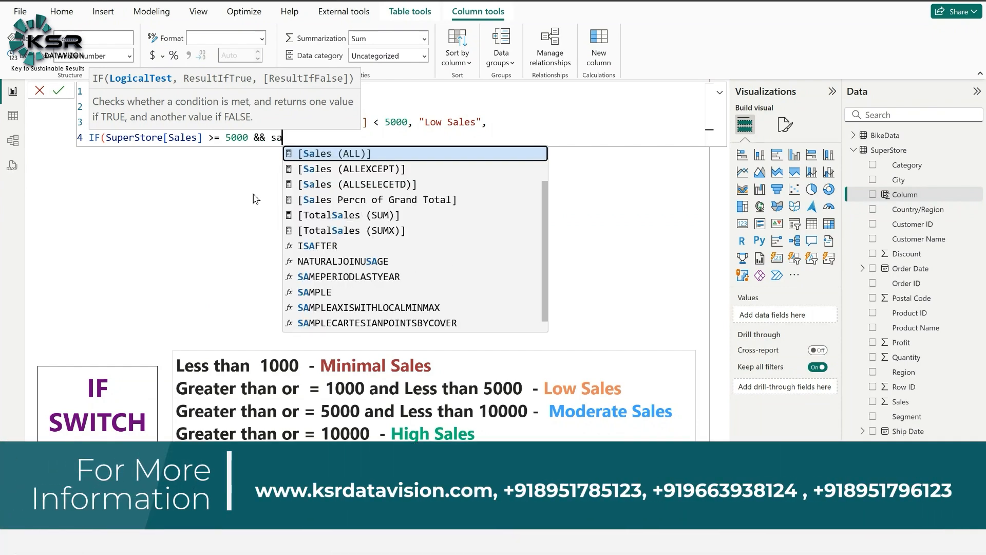
{"action": "left_click", "coordinate": [336, 290]}
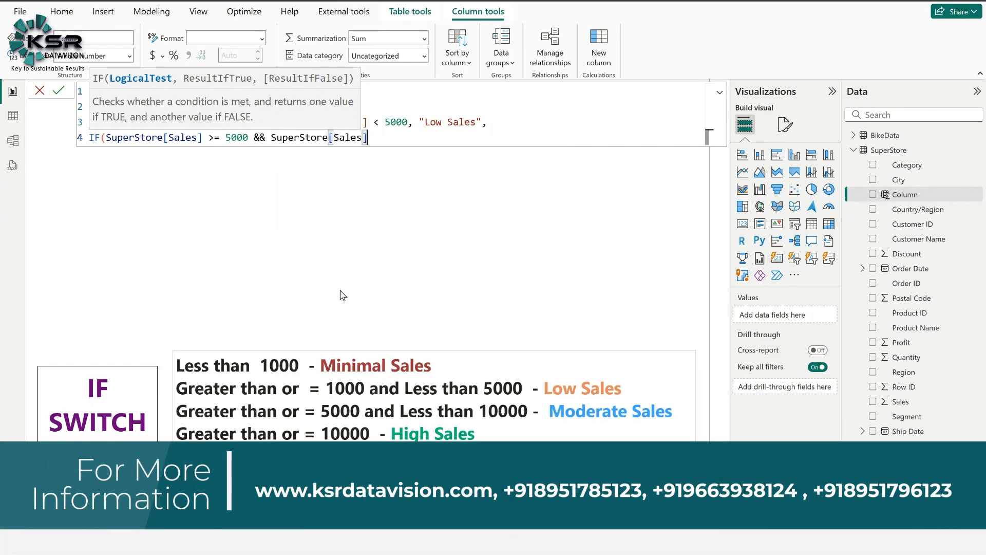
{"action": "type", "text": "<"}
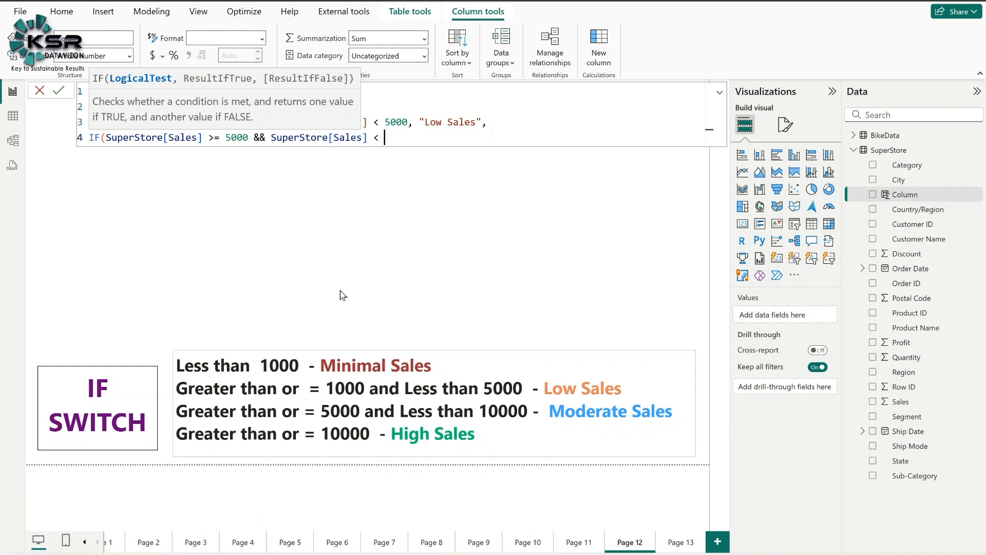
{"action": "type", "text": " 10000"}
{"action": "type", "text": ","}
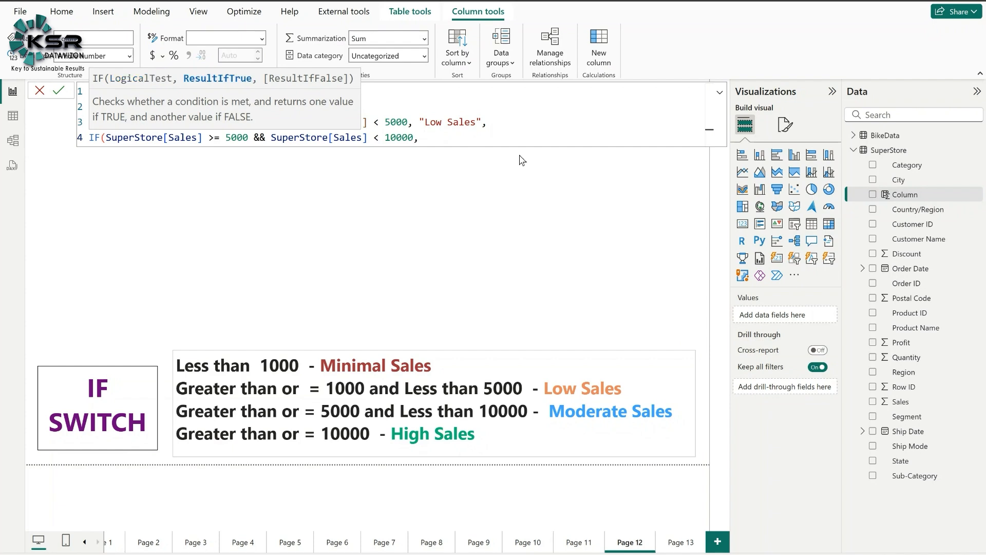
{"action": "type", "text": " \"Moderate Sales\","}
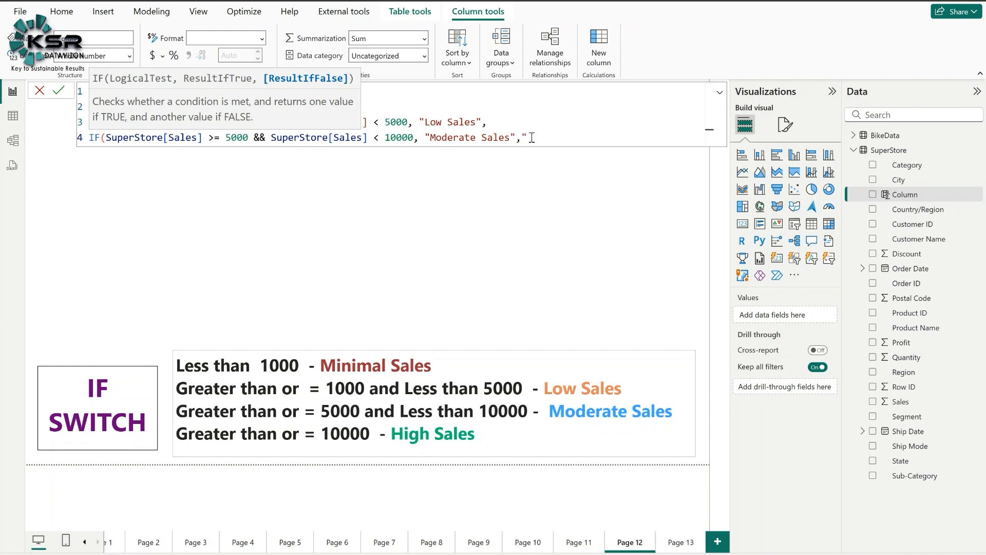
{"action": "key", "text": "BackSpace"}
Nest a fourth IF on a new line returning "High Sales" when SuperStore[Sales] > 10000, and close its parenthesis.
{"action": "key", "text": "shift+Return"}
{"action": "type", "text": "if"}
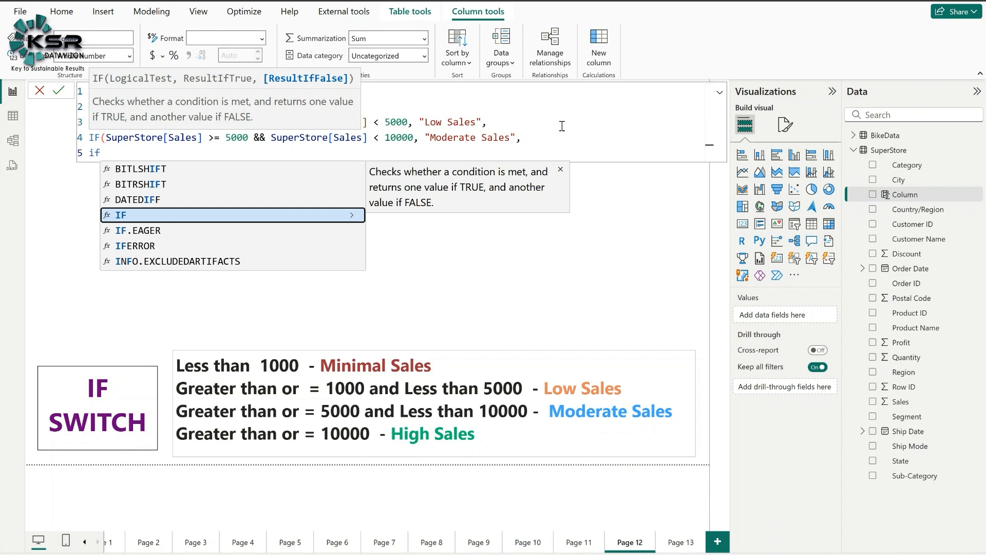
{"action": "left_click", "coordinate": [271, 217]}
{"action": "type", "text": "s"}
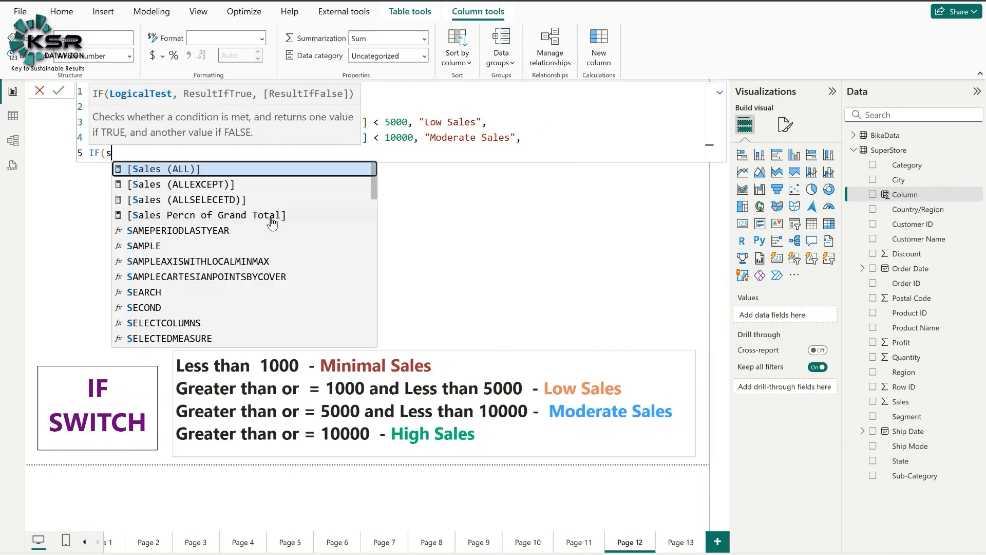
{"action": "type", "text": "ales"}
{"action": "left_click", "coordinate": [253, 311]}
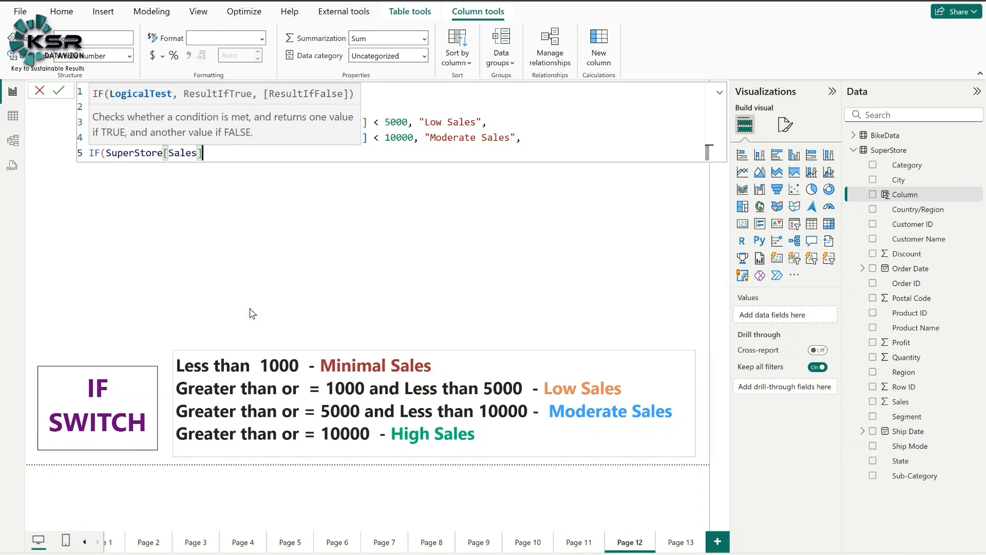
{"action": "type", "text": "> 10000,"}
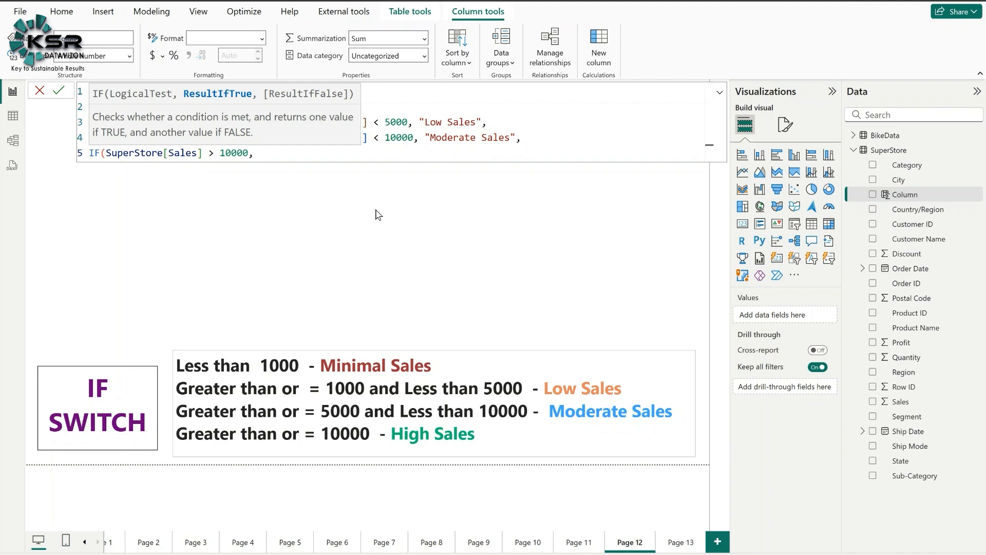
{"action": "type", "text": " \"High Sales\")"}
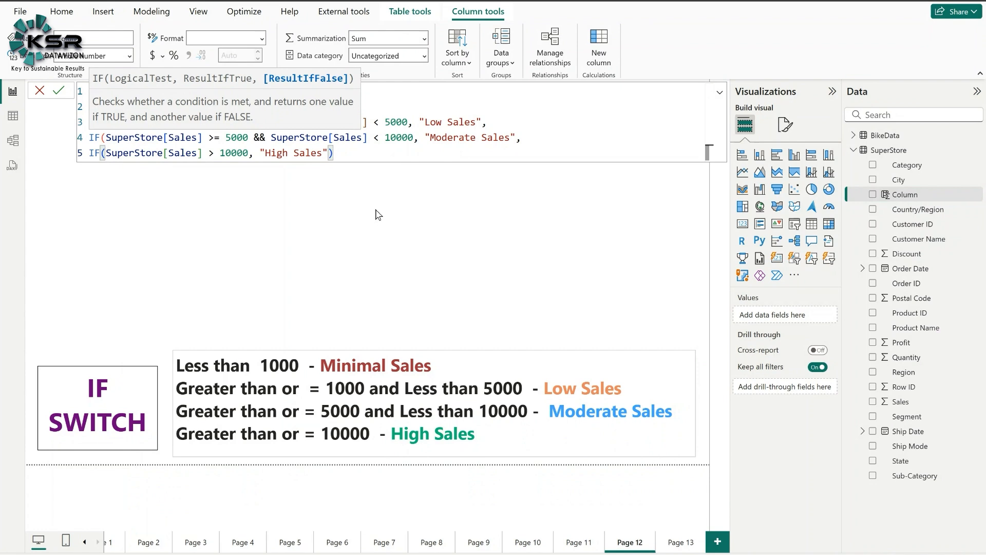
Close the remaining nested IF parentheses, commit the SALES CATEGORY(if) column and show it in the SuperStore data table.
{"action": "type", "text": ")))"}
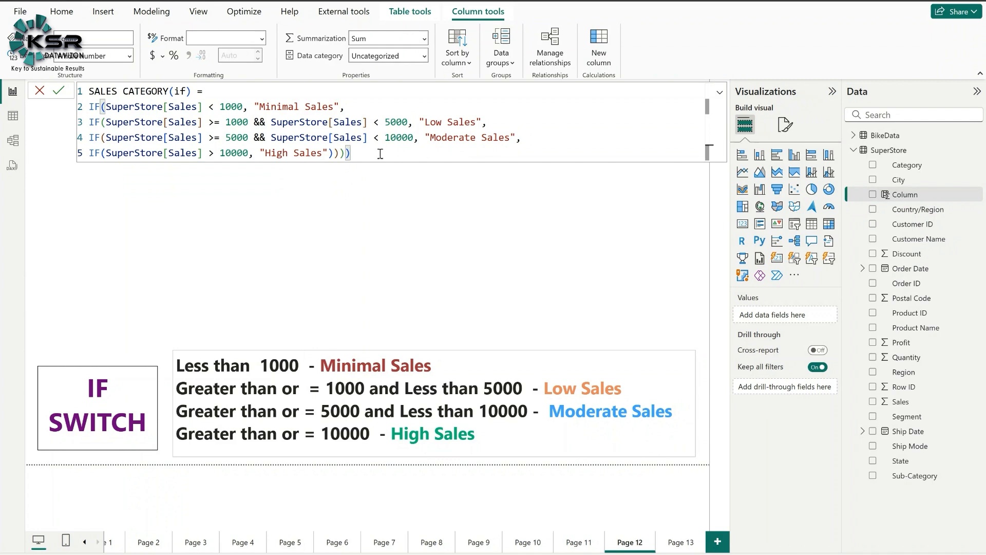
{"action": "left_click", "coordinate": [58, 90]}
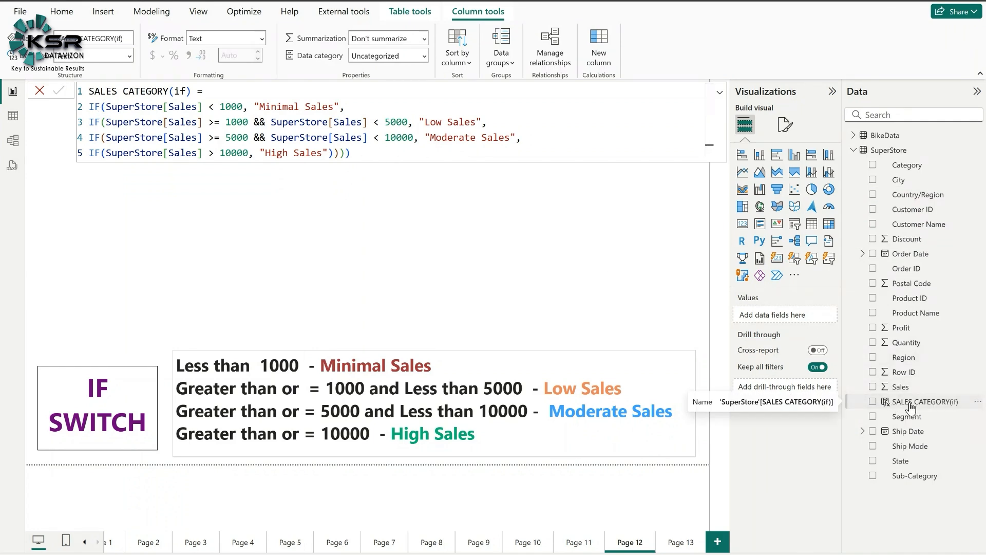
{"action": "left_click", "coordinate": [12, 117]}
{"action": "left_click_drag", "start_coordinate": [646, 552], "coordinate": [694, 552]}
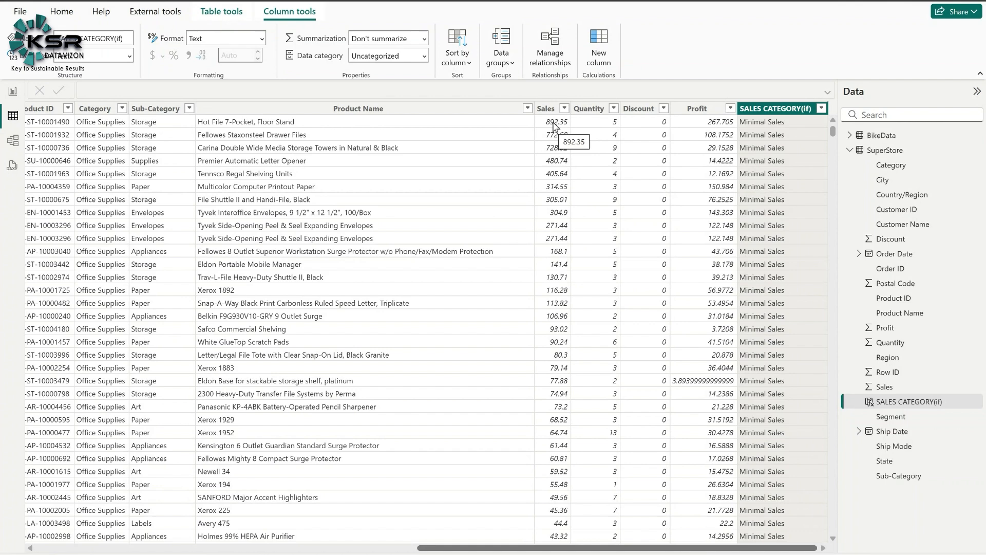
Check the category rules on the report page, then filter the data table's SALES CATEGORY(if) column to Low Sales only.
{"action": "left_click", "coordinate": [13, 91]}
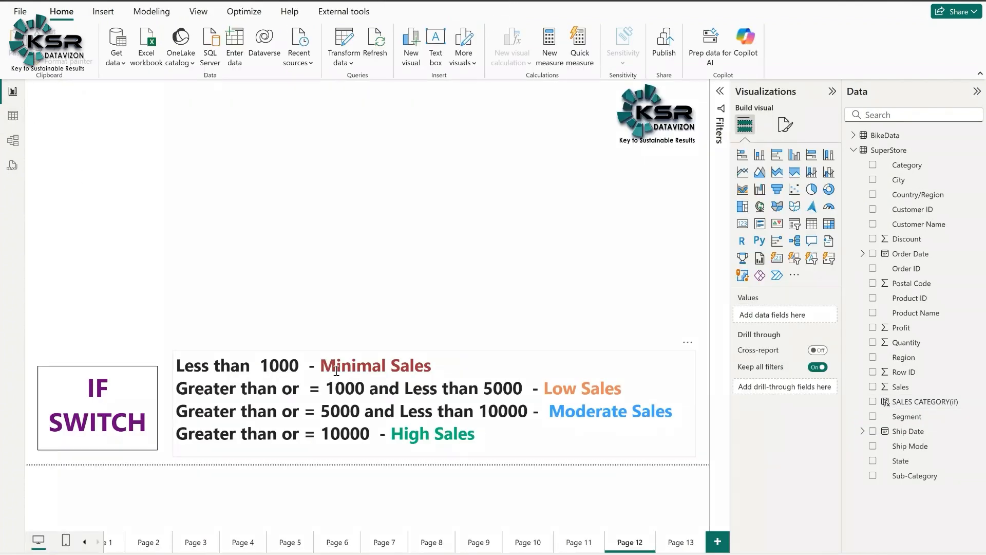
{"action": "left_click", "coordinate": [13, 116]}
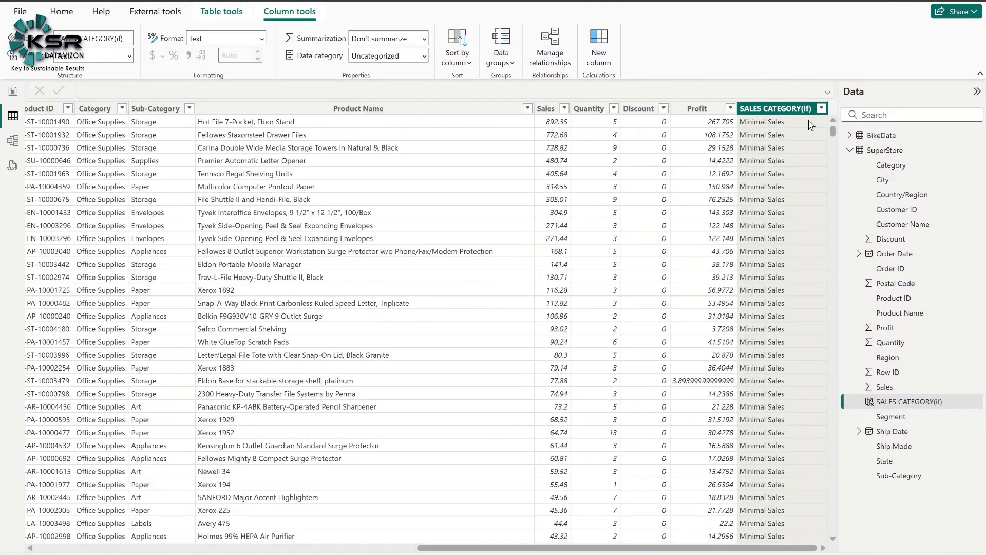
{"action": "left_click", "coordinate": [822, 109]}
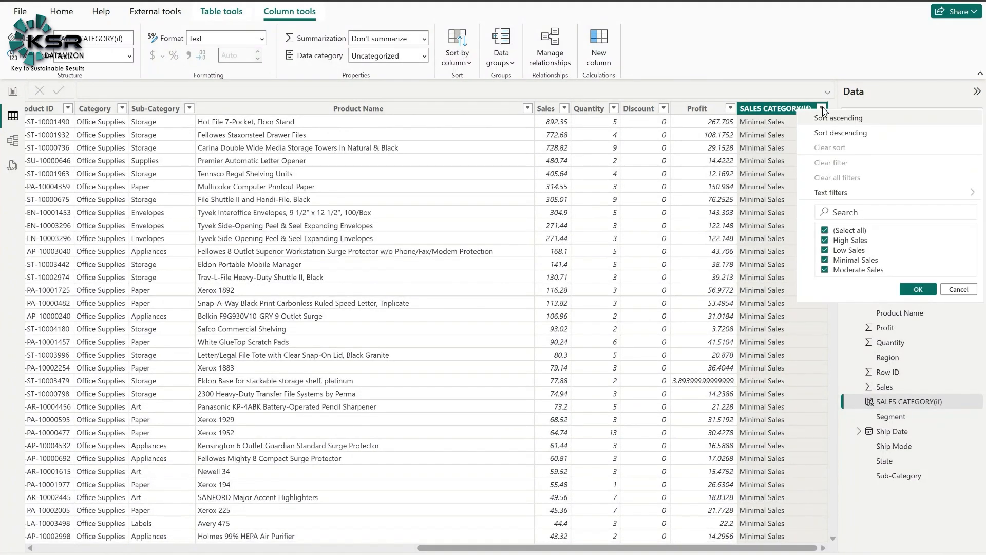
{"action": "left_click", "coordinate": [861, 233]}
{"action": "left_click", "coordinate": [855, 250]}
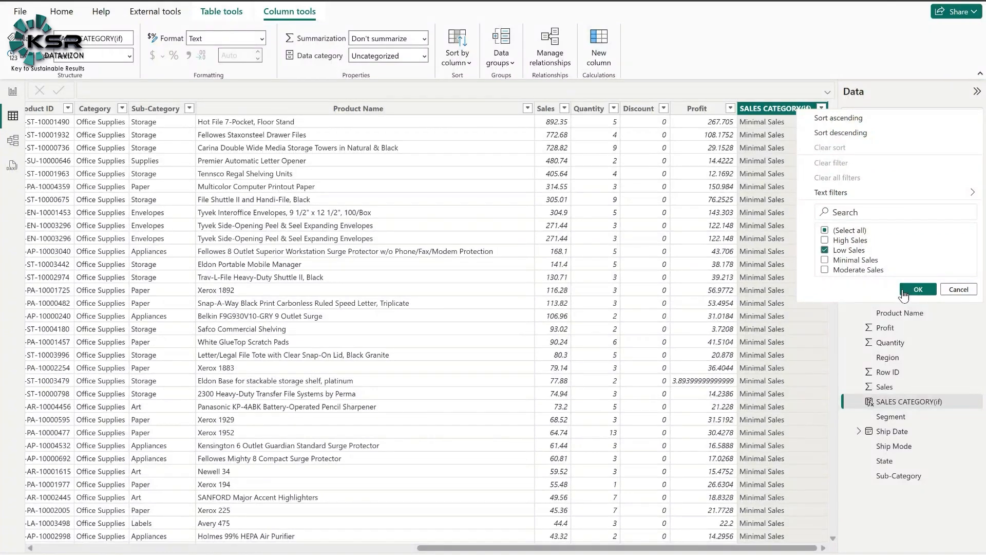
{"action": "left_click", "coordinate": [917, 290]}
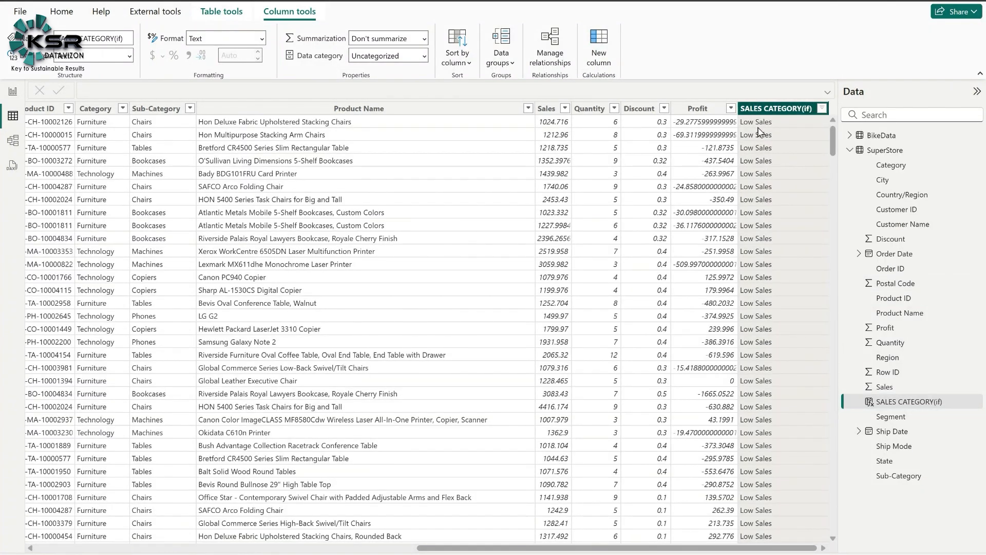
Compare the Low Sales rule with the range of Sales values in the filtered table, leaving the Sales filter unchanged.
{"action": "left_click", "coordinate": [12, 92]}
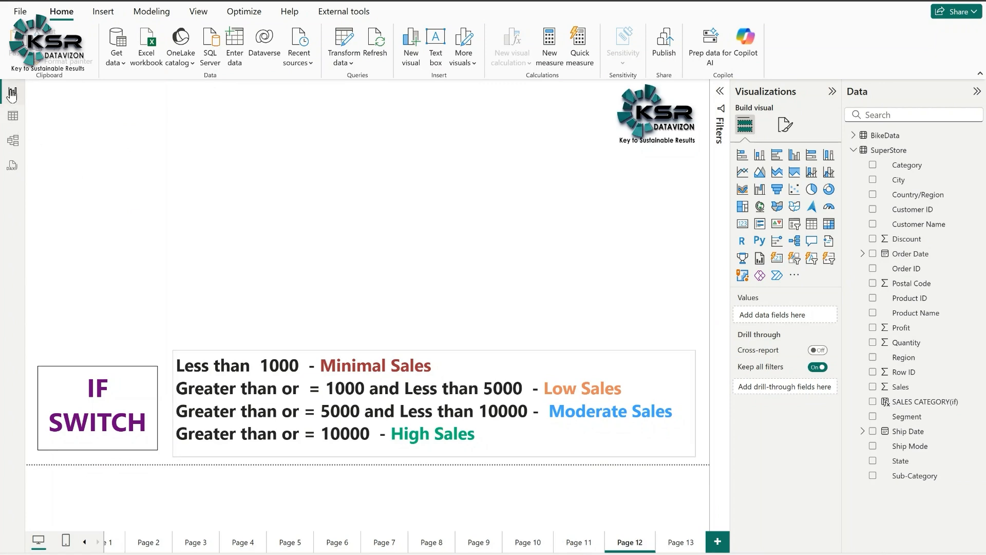
{"action": "left_click", "coordinate": [13, 116]}
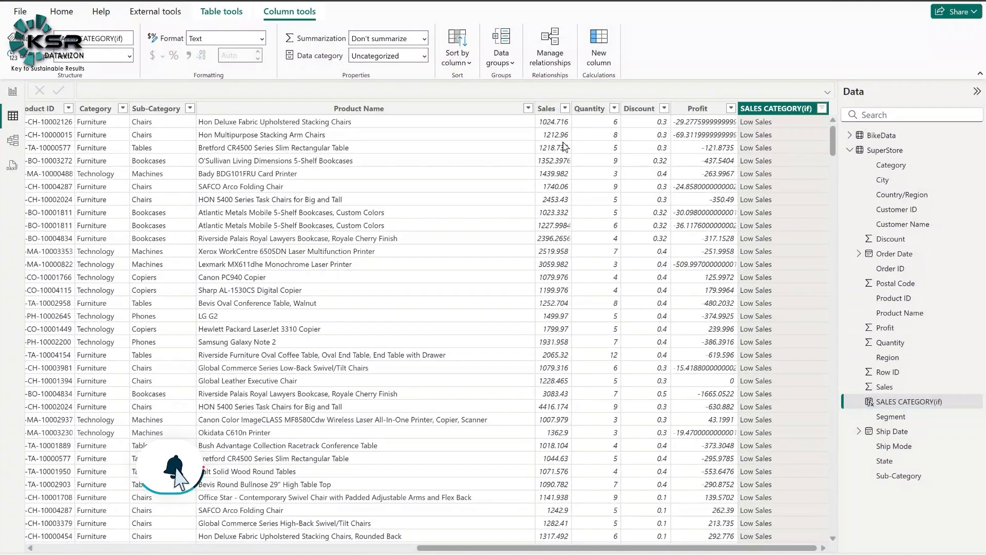
{"action": "left_click", "coordinate": [565, 108]}
{"action": "scroll", "coordinate": [704, 405], "scroll_direction": "down", "scroll_amount": 20}
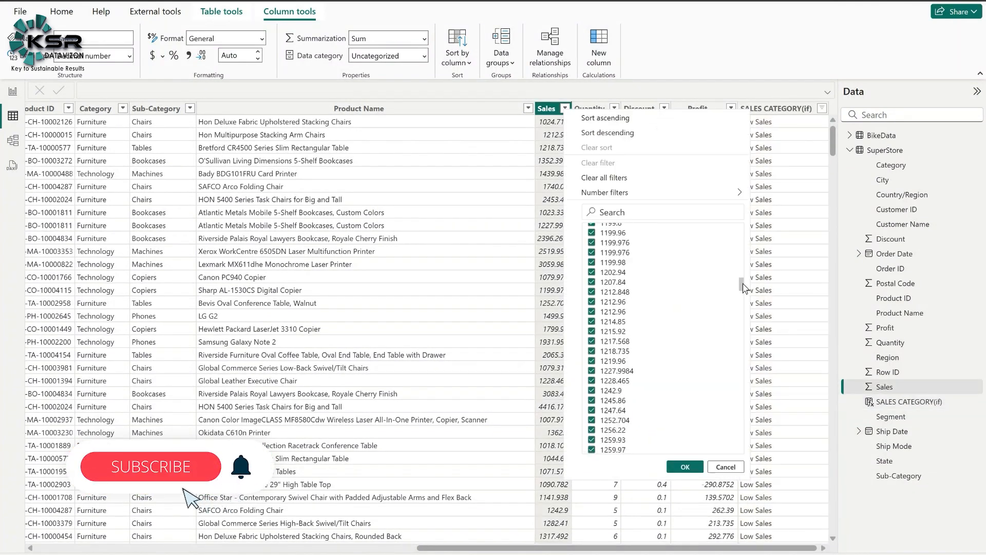
{"action": "left_click_drag", "start_coordinate": [743, 284], "coordinate": [761, 463]}
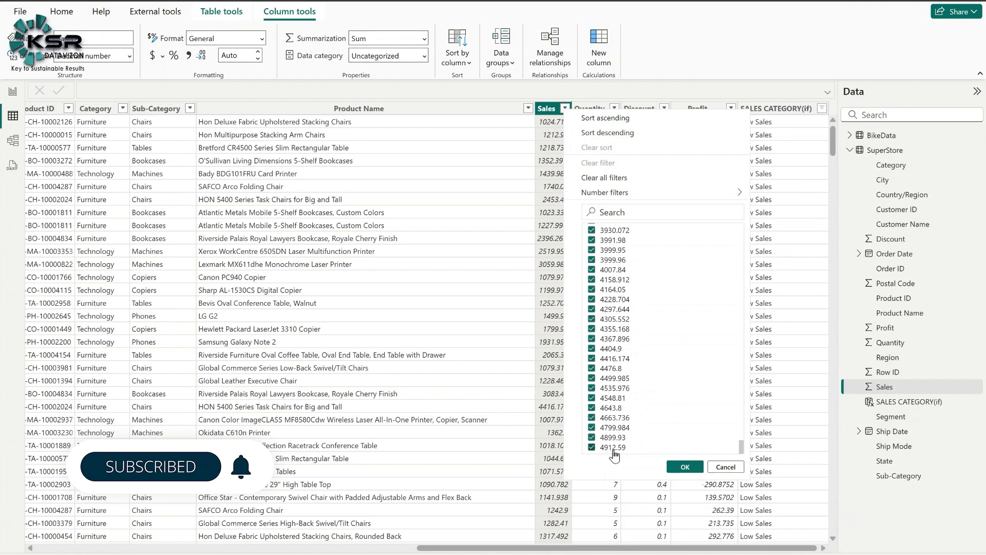
{"action": "left_click", "coordinate": [725, 467]}
Switch the SALES CATEGORY(if) filter from Low Sales to Moderate Sales to check the matching rows.
{"action": "left_click", "coordinate": [822, 108]}
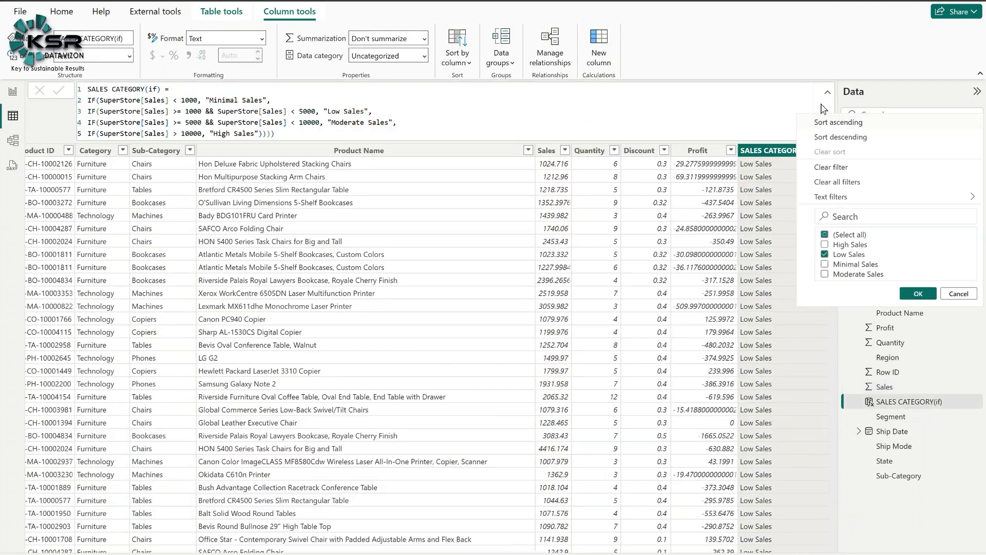
{"action": "left_click", "coordinate": [839, 255]}
{"action": "left_click", "coordinate": [852, 275]}
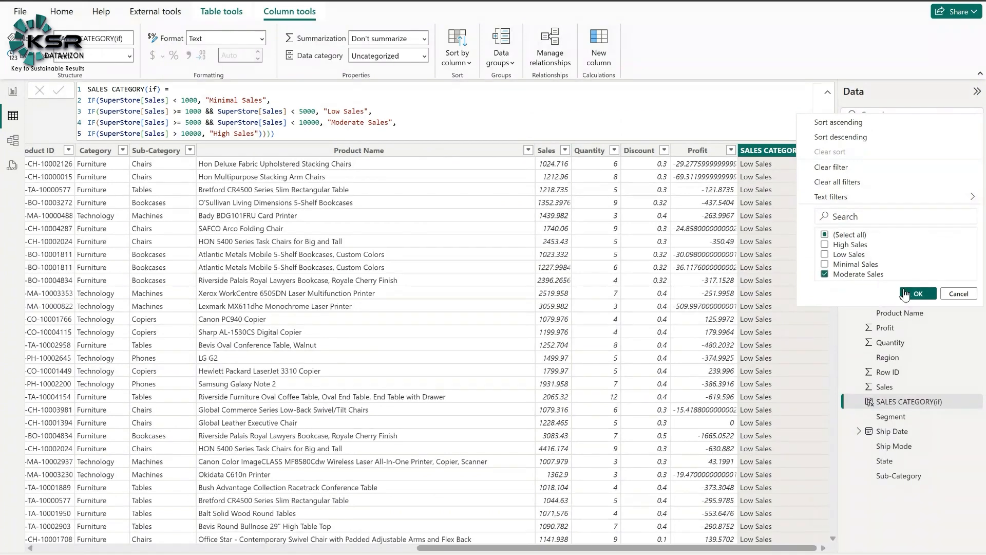
{"action": "left_click", "coordinate": [917, 294]}
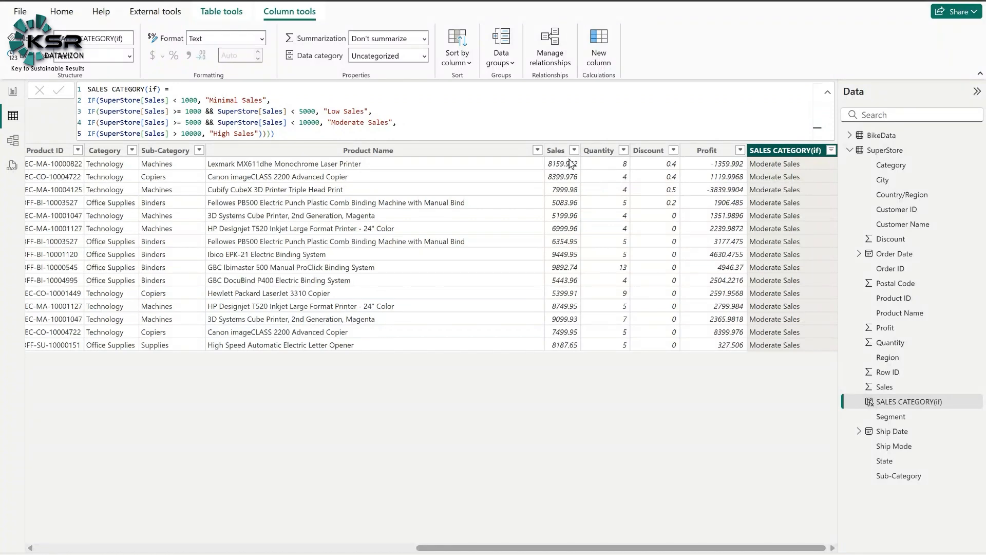
Switch the SALES CATEGORY(if) filter from Moderate Sales to High Sales to check the matching rows.
{"action": "left_click", "coordinate": [831, 150]}
{"action": "left_click", "coordinate": [852, 315]}
{"action": "left_click", "coordinate": [850, 285]}
{"action": "left_click", "coordinate": [917, 334]}
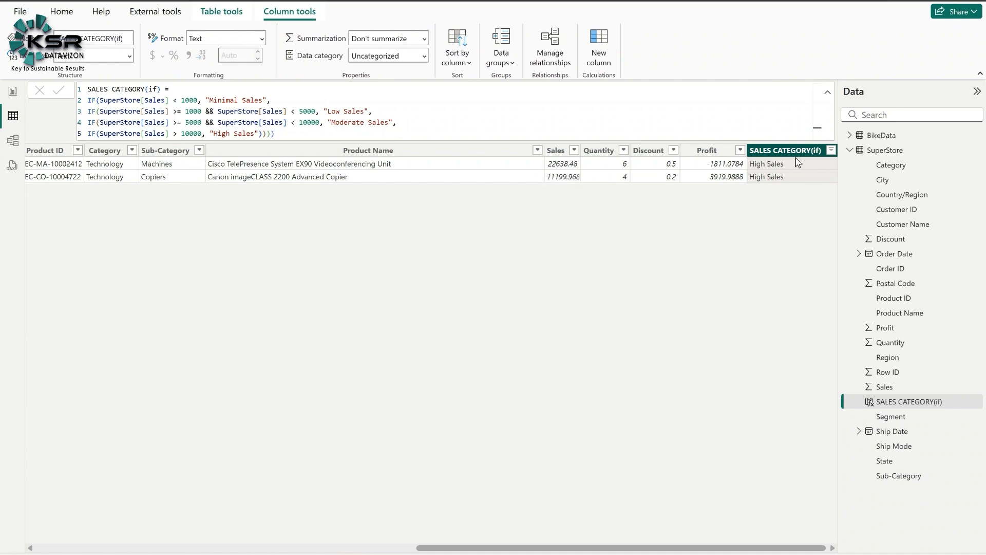
Clear the filter on the SALES CATEGORY(if) column and return to the report page.
{"action": "left_click", "coordinate": [831, 151]}
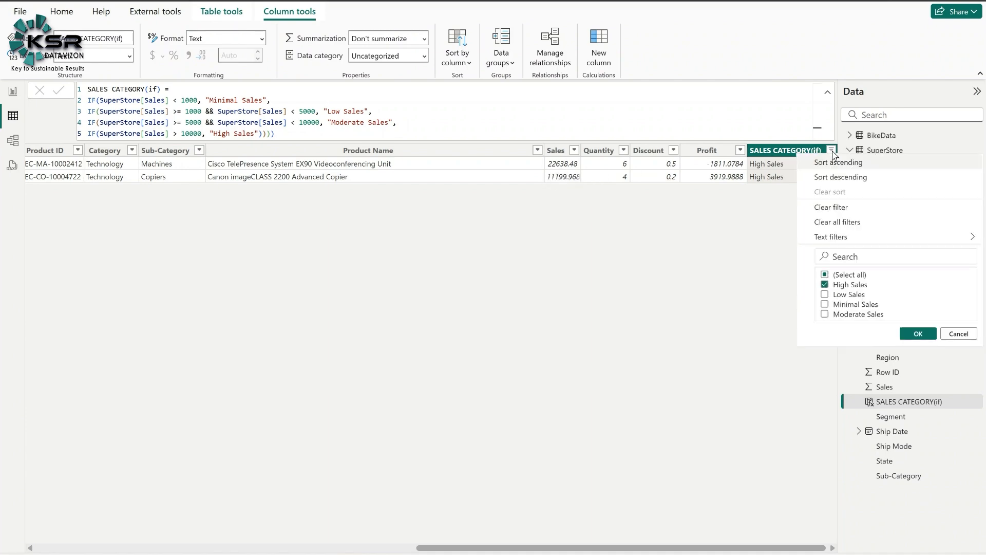
{"action": "left_click", "coordinate": [854, 209]}
{"action": "left_click", "coordinate": [13, 92]}
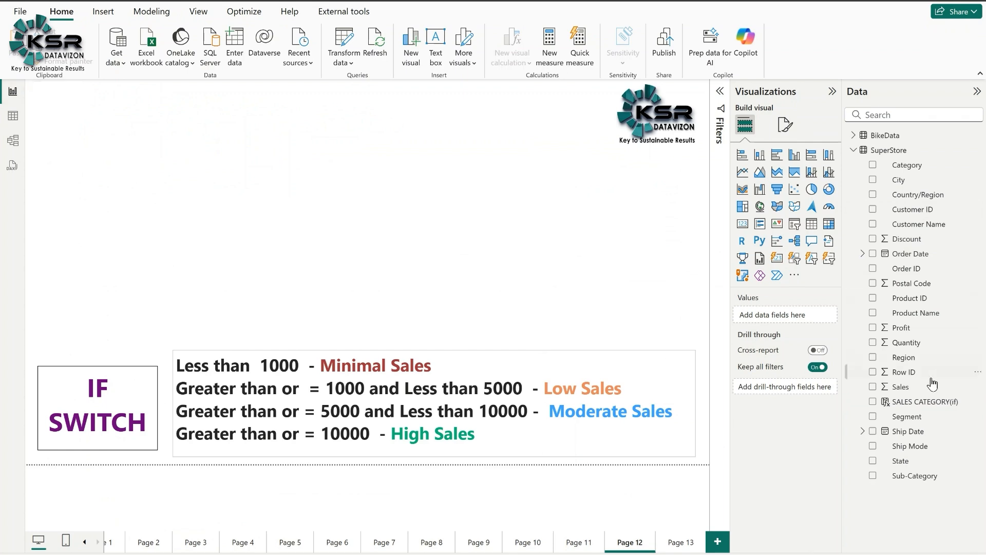
Reopen the formula of the SALES CATEGORY(if) column to examine its nested IFs and closing parentheses.
{"action": "left_click", "coordinate": [924, 401]}
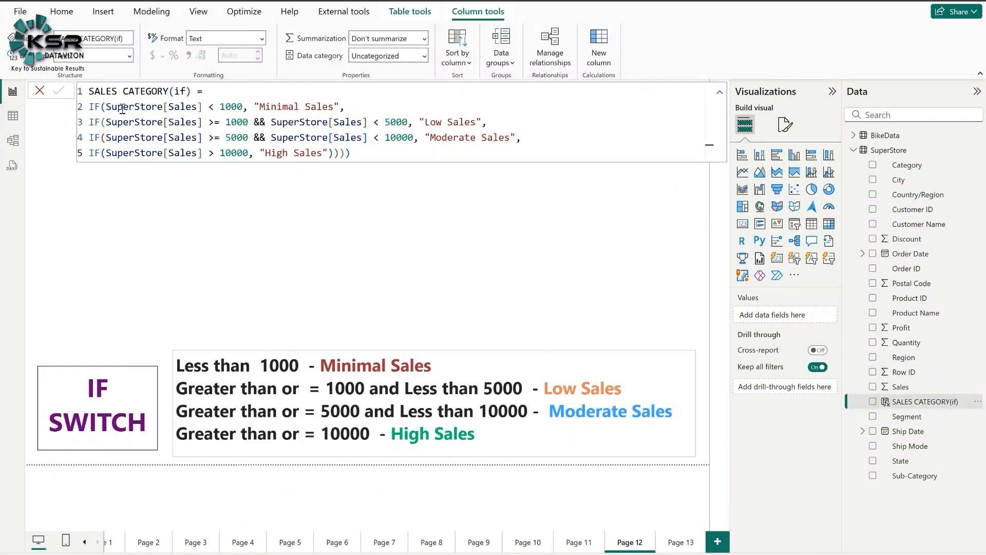
{"action": "left_click", "coordinate": [354, 155]}
{"action": "type", "text": ")"}
Create another calculated column in the SuperStore table and name it SaleCategory(SWITCH).
{"action": "left_click", "coordinate": [910, 151]}
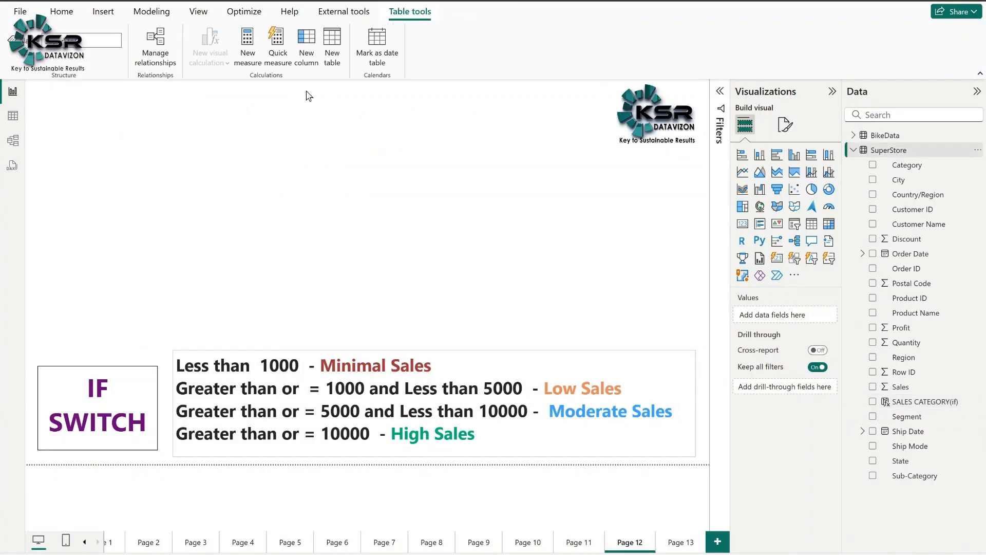
{"action": "left_click", "coordinate": [307, 51]}
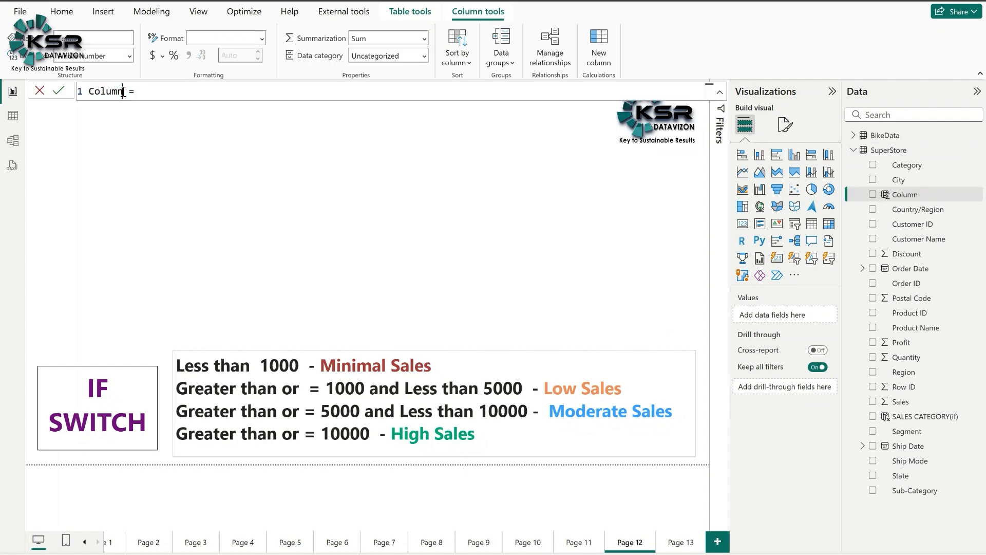
{"action": "left_click", "coordinate": [123, 91]}
{"action": "key", "text": "BackSpace"}
{"action": "key", "text": "BackSpace"}
{"action": "key", "text": "BackSpace"}
{"action": "key", "text": "BackSpace"}
{"action": "key", "text": "BackSpace"}
{"action": "key", "text": "BackSpace"}
{"action": "type", "text": "SaleCategory(SWITCH"}
{"action": "left_click", "coordinate": [245, 90]}
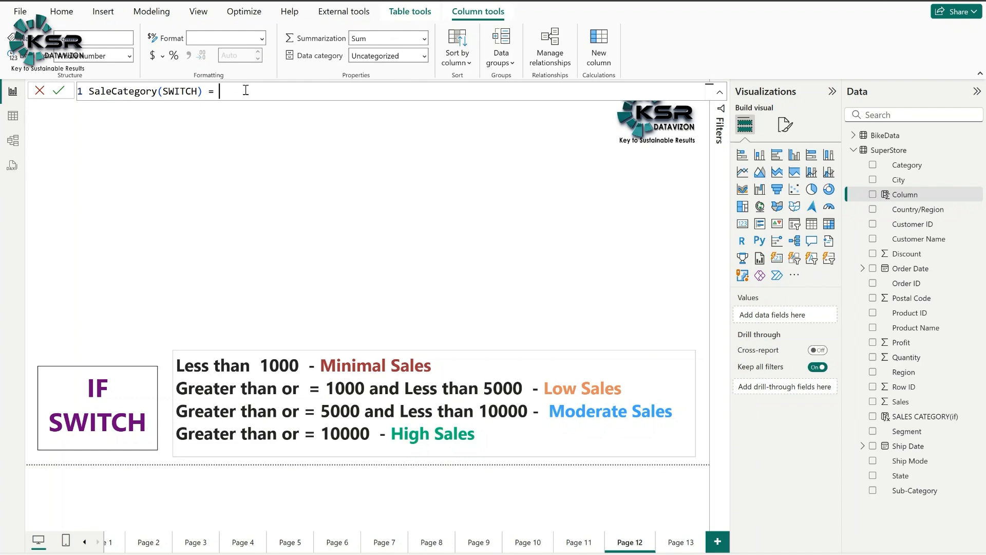
Start the formula on a new line with SWITCH, using TRUE() as its expression.
{"action": "key", "text": "shift+Return"}
{"action": "type", "text": "swit"}
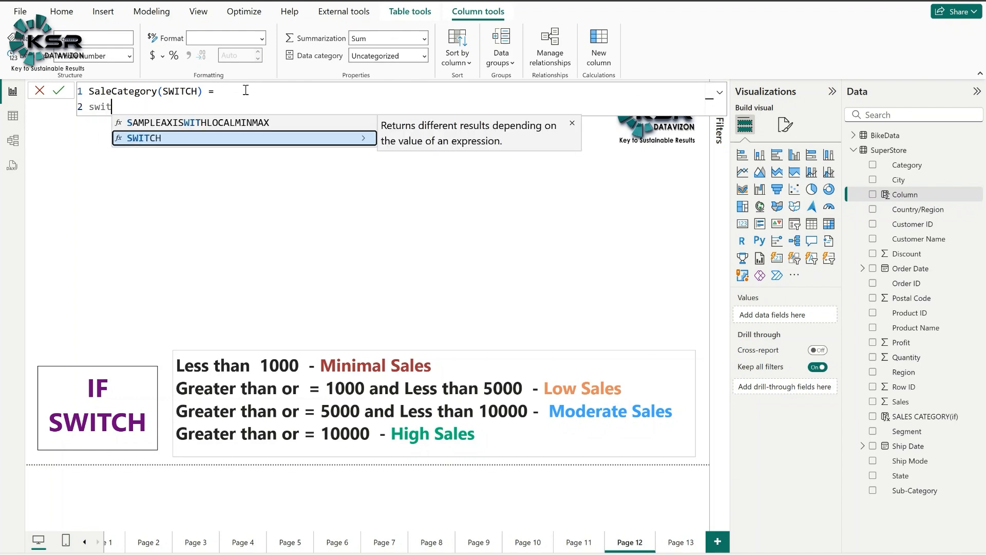
{"action": "key", "text": "Tab"}
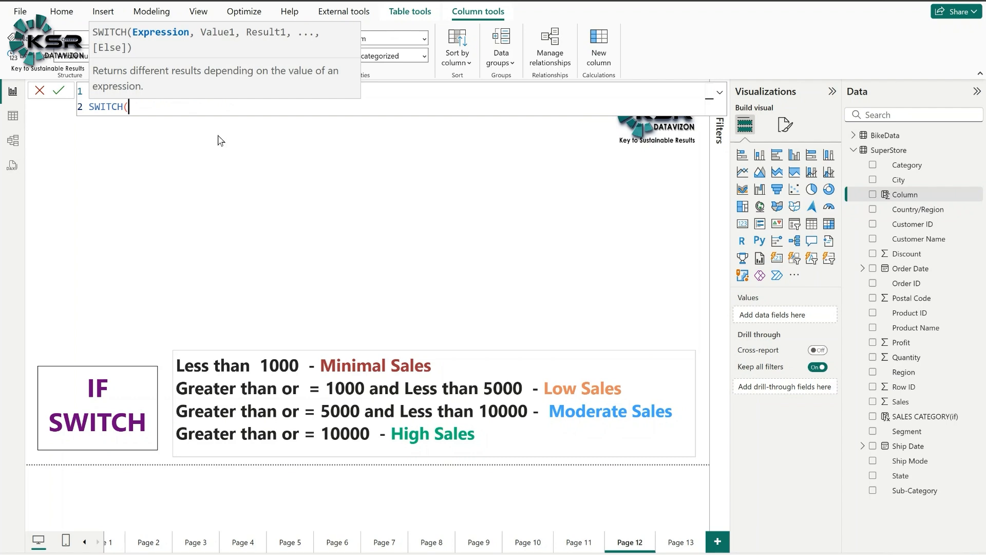
{"action": "type", "text": "tru"}
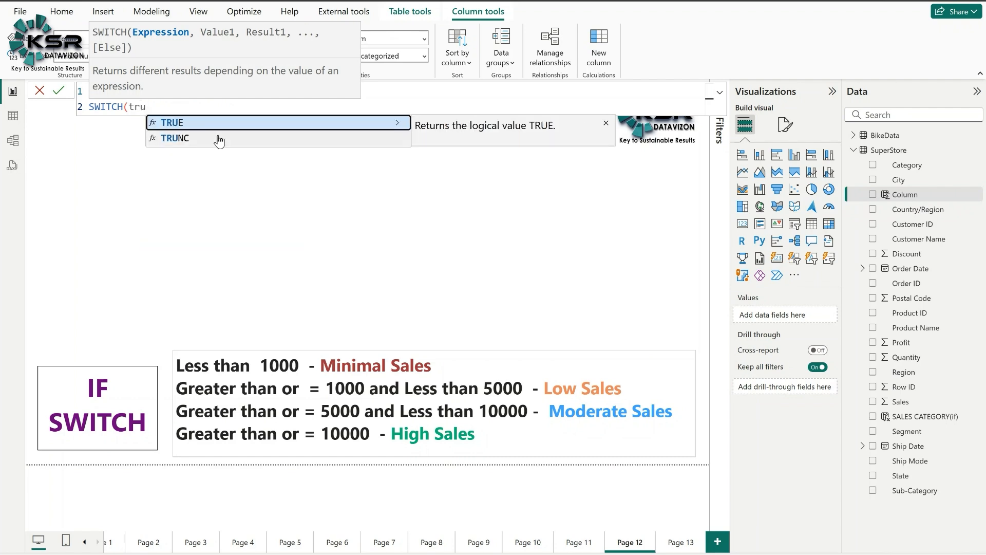
{"action": "key", "text": "Tab"}
{"action": "type", "text": "),"}
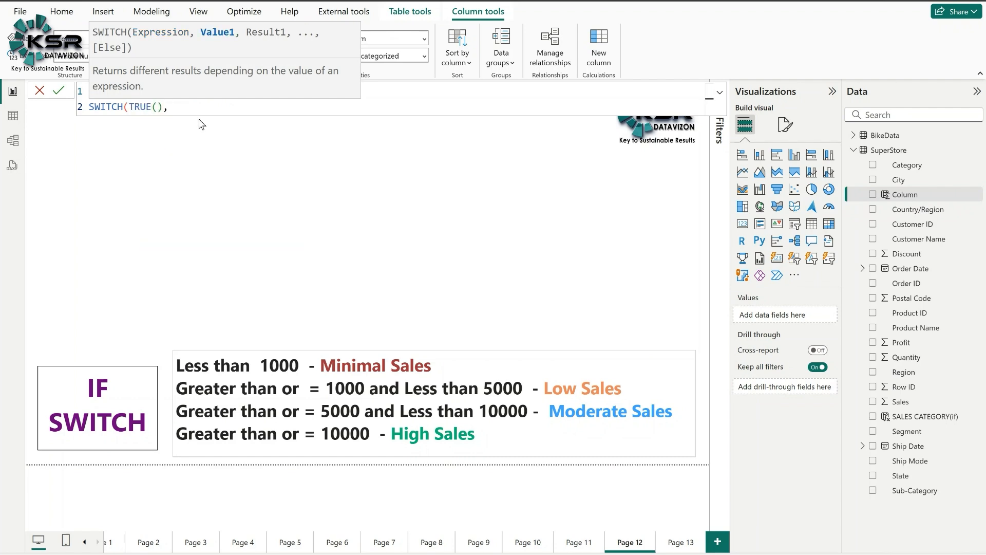
Add the first SWITCH condition on a new line, returning "Minimal Sales" when SuperStore[Sales] < 1000.
{"action": "key", "text": "shift+Return"}
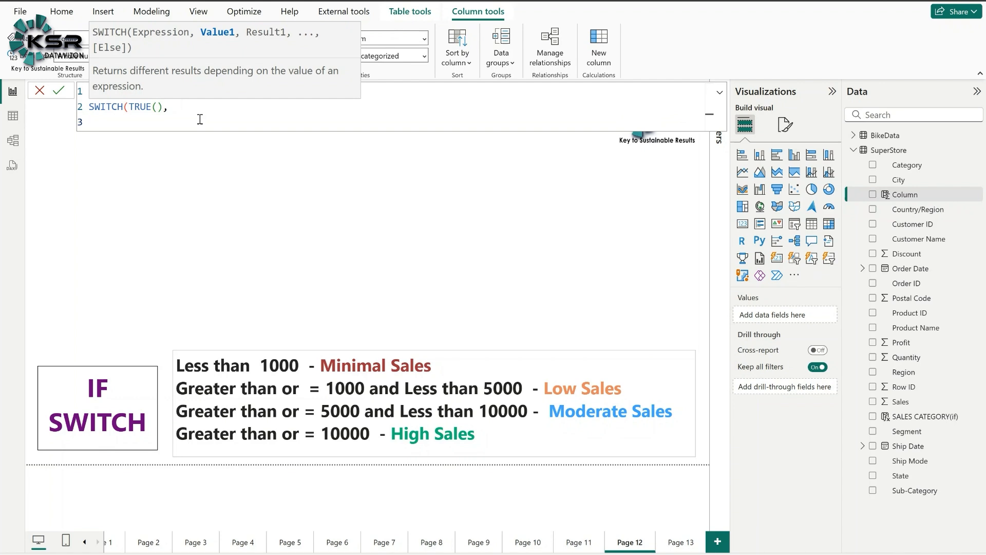
{"action": "type", "text": "sales"}
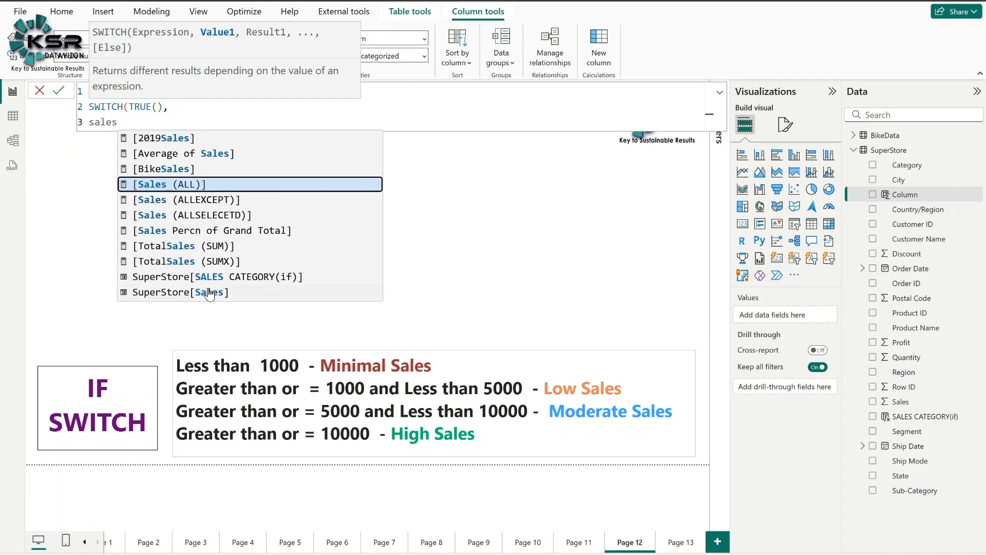
{"action": "left_click", "coordinate": [209, 294]}
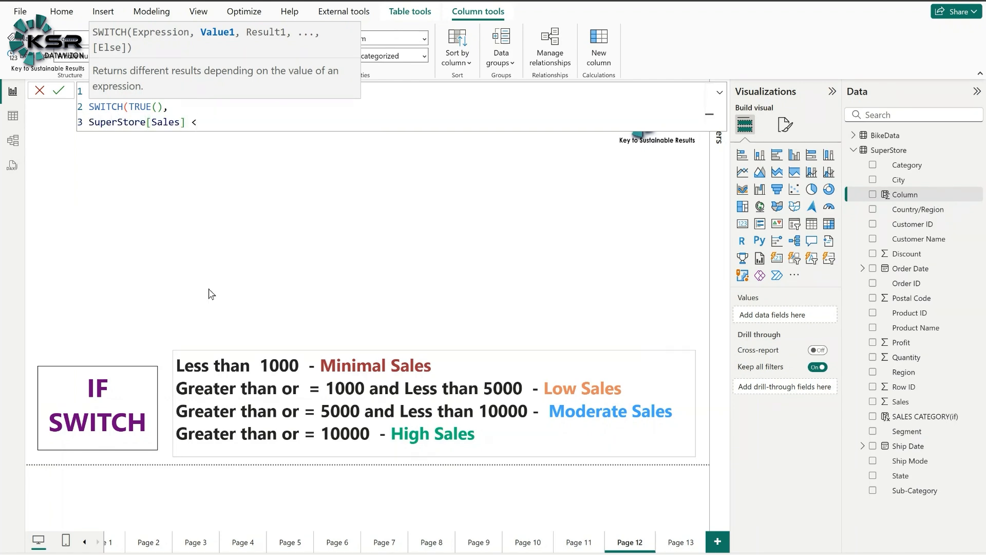
{"action": "type", "text": "< 1000, \"Mi"}
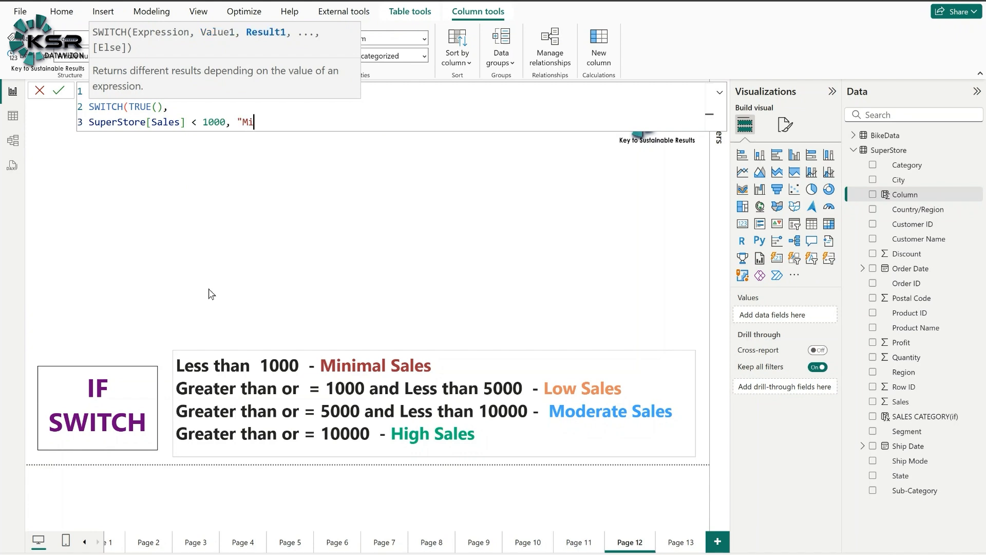
{"action": "type", "text": "nimal Sales\","}
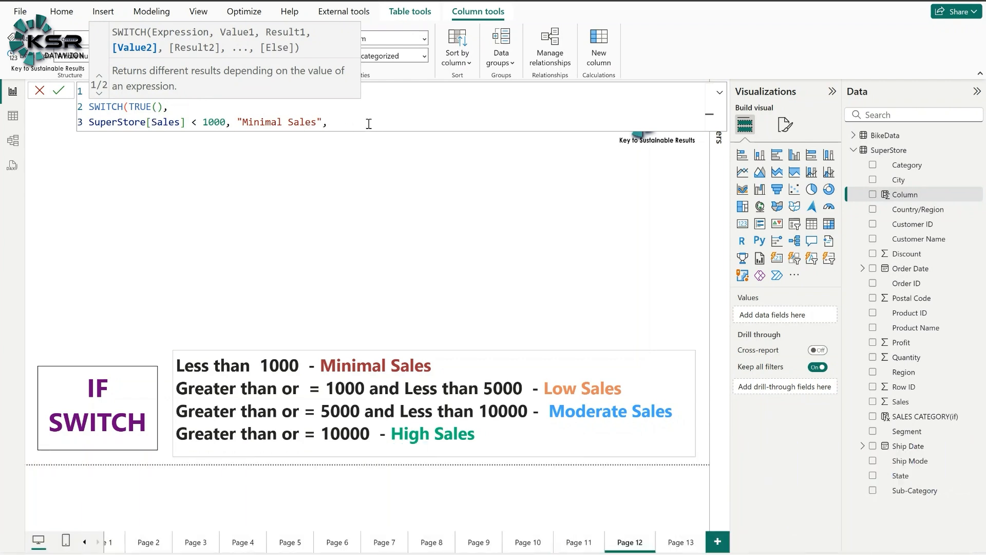
Add the second SWITCH condition on a new line, returning "Low Sales" when SuperStore[Sales] >= 1000 && SuperStore[Sales] < 5000.
{"action": "key", "text": "shift+Return"}
{"action": "type", "text": "sales"}
{"action": "left_click", "coordinate": [226, 311]}
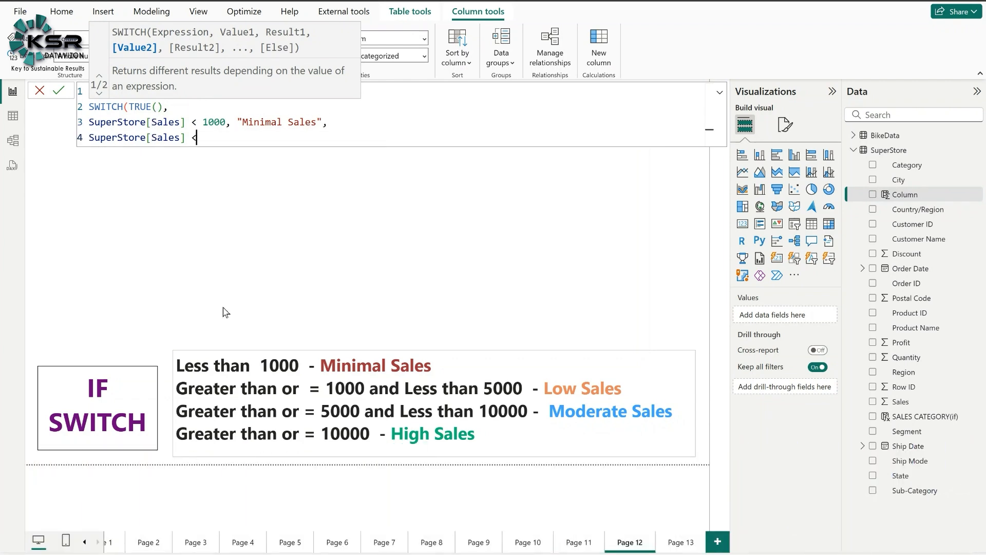
{"action": "type", "text": "<= 1000 && sales"}
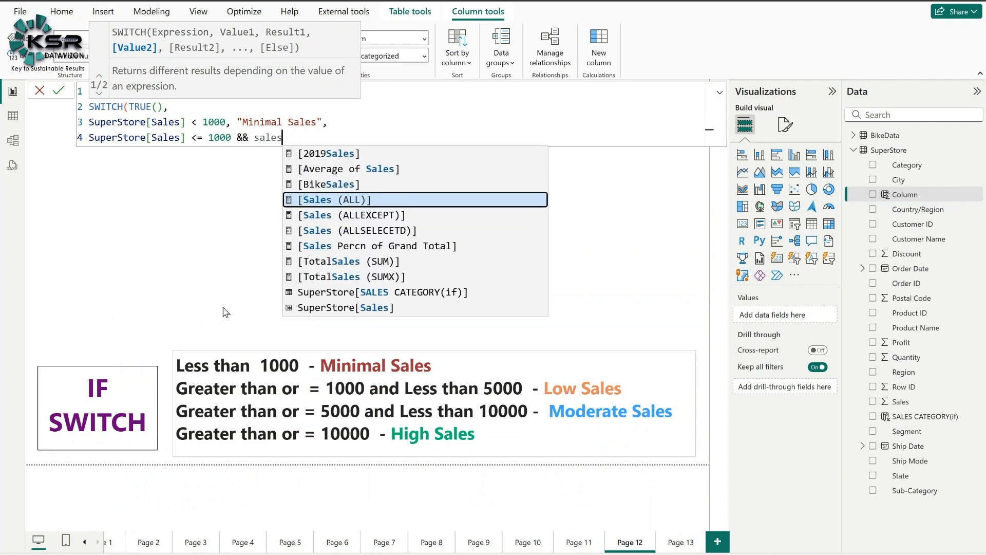
{"action": "left_click", "coordinate": [319, 311]}
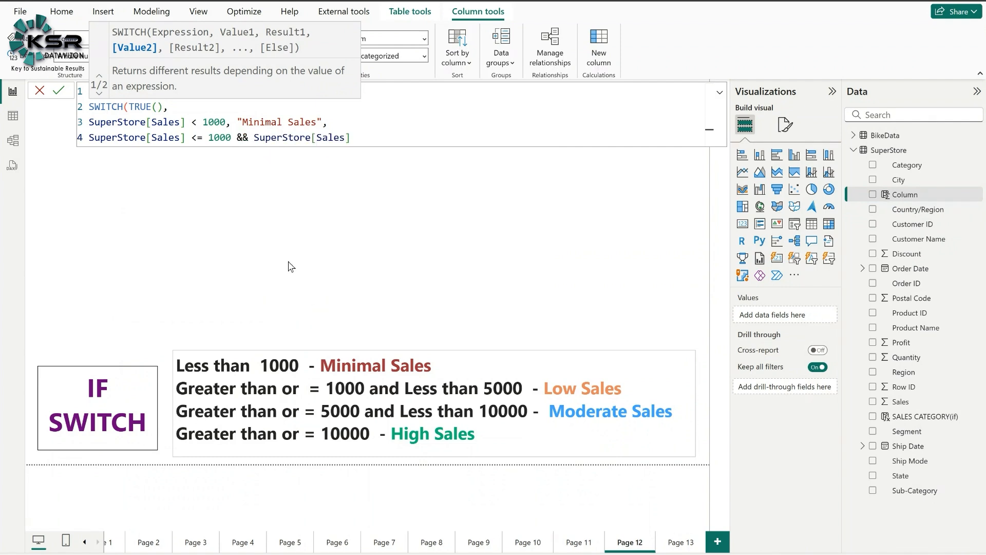
{"action": "left_click", "coordinate": [196, 137]}
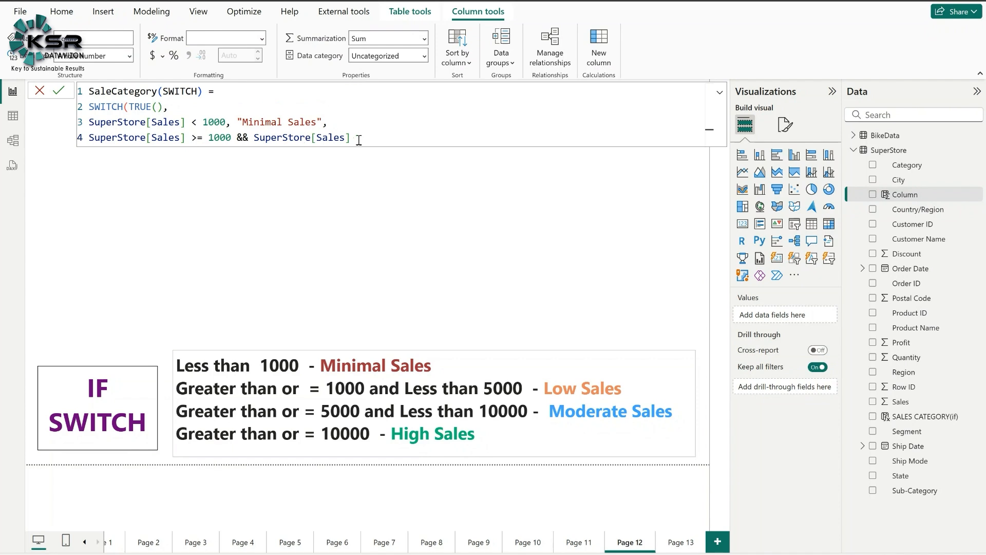
{"action": "type", "text": "< 5000,"}
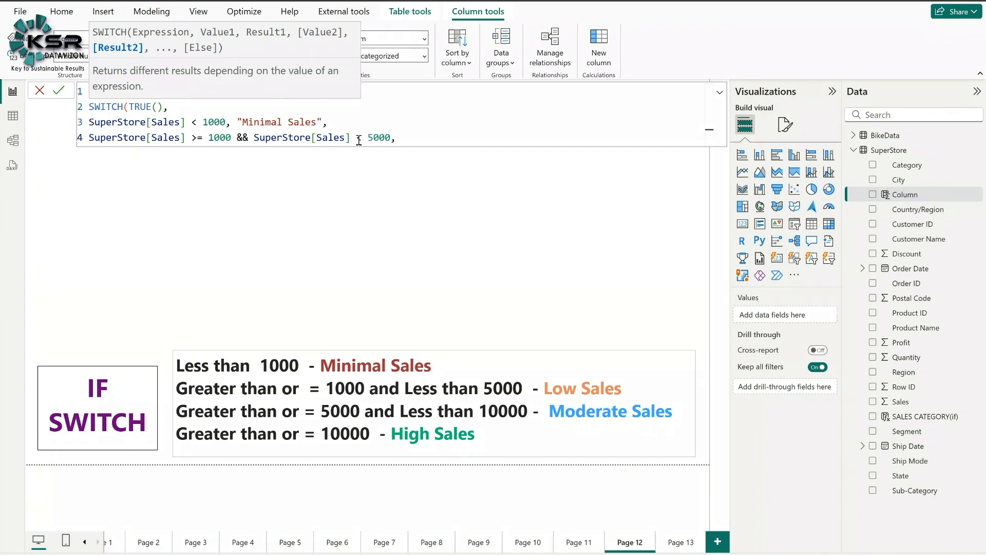
{"action": "type", "text": " \"Low Sales\","}
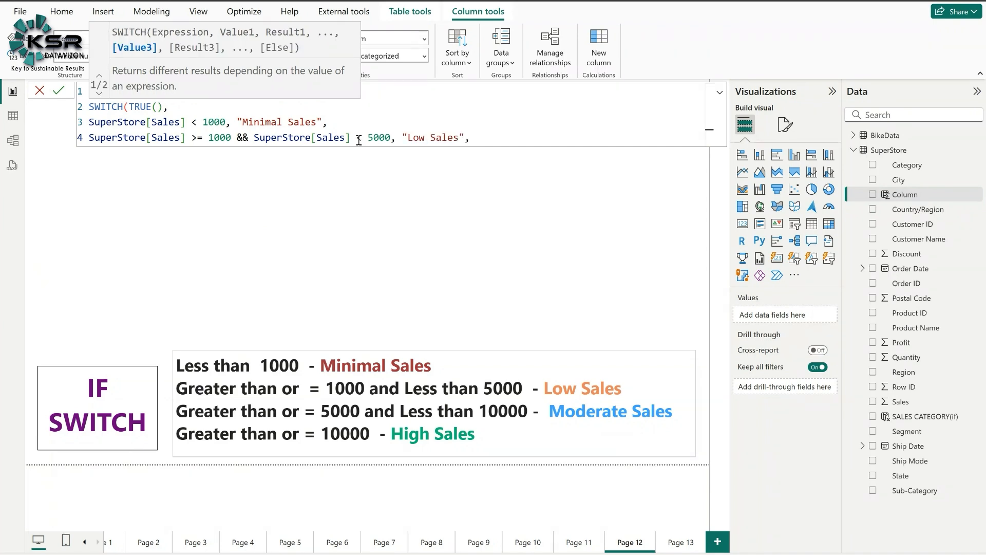
Add the third SWITCH condition on a new line, returning "Moderate Sales" when SuperStore[Sales] >= 5000 && SuperStore[Sales] < 10000.
{"action": "key", "text": "shift+Return"}
{"action": "type", "text": "sales"}
{"action": "left_click", "coordinate": [233, 323]}
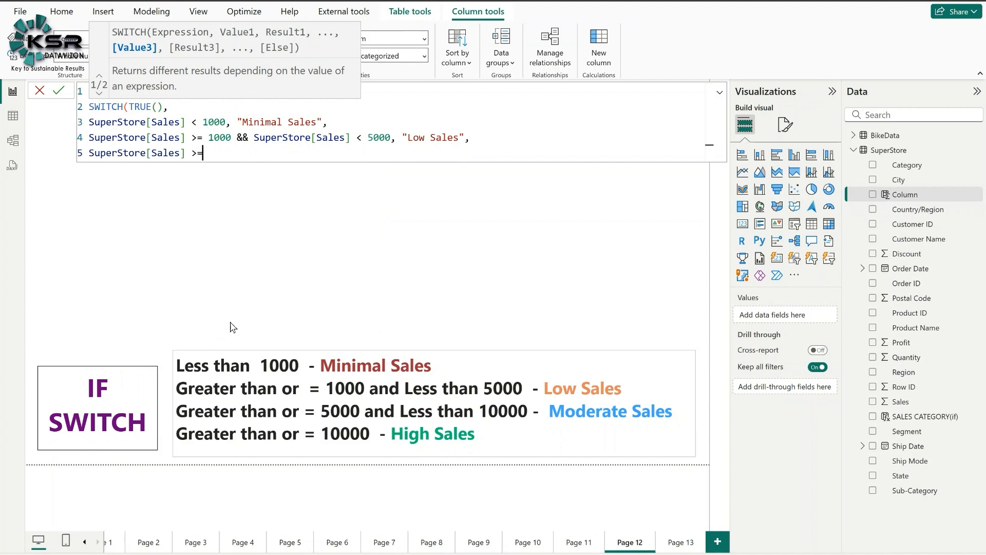
{"action": "type", "text": ">= 5000 &&"}
{"action": "type", "text": " sales"}
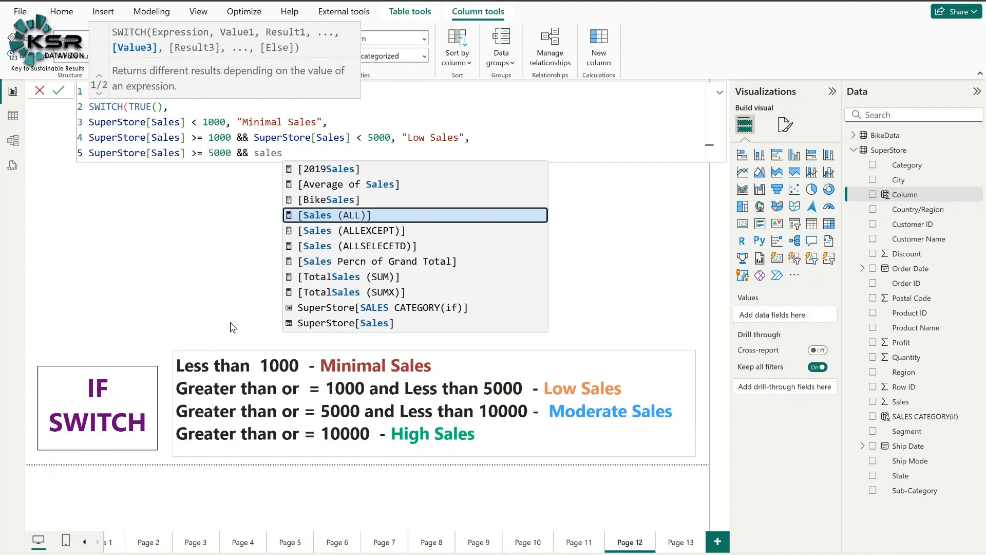
{"action": "left_click", "coordinate": [331, 322]}
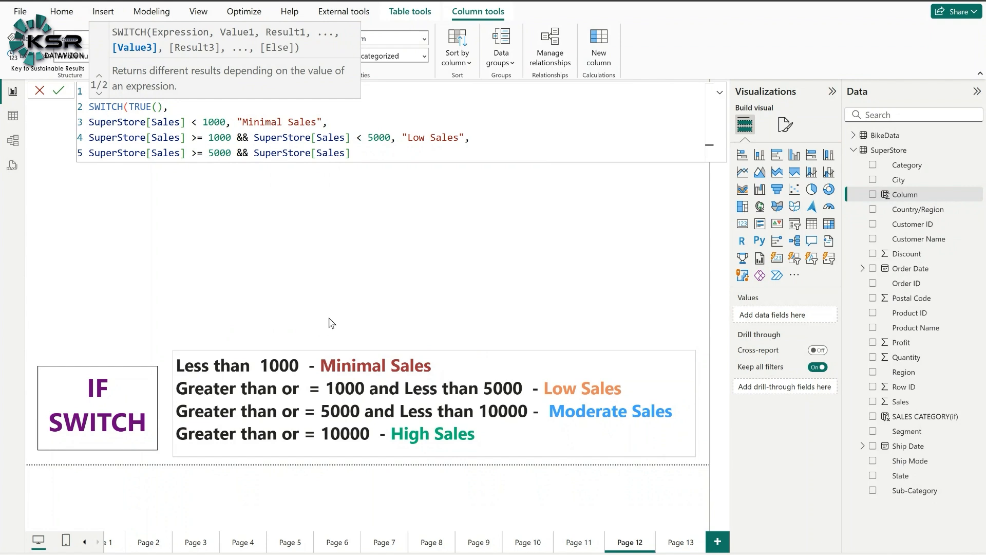
{"action": "type", "text": "< 10000,"}
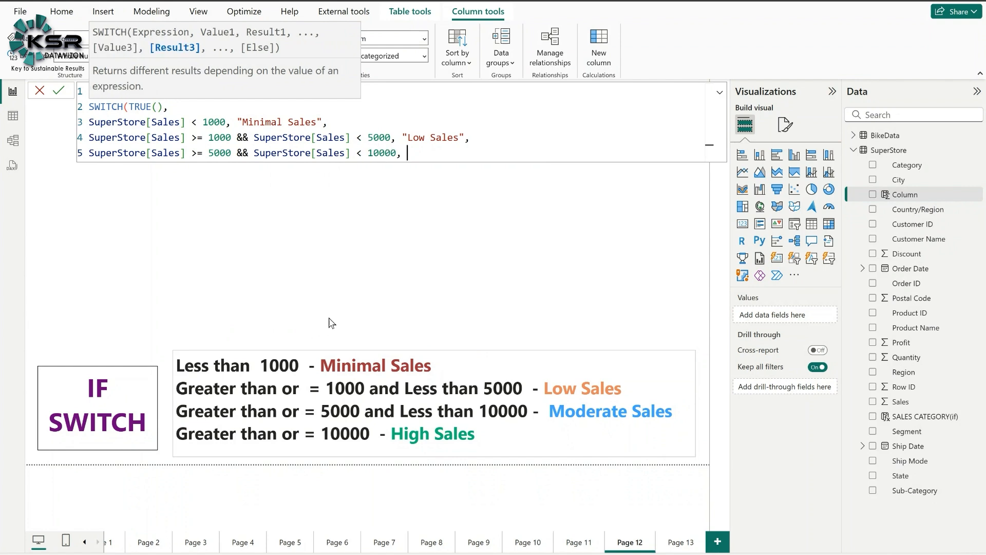
{"action": "type", "text": " \"Moderate Sales\","}
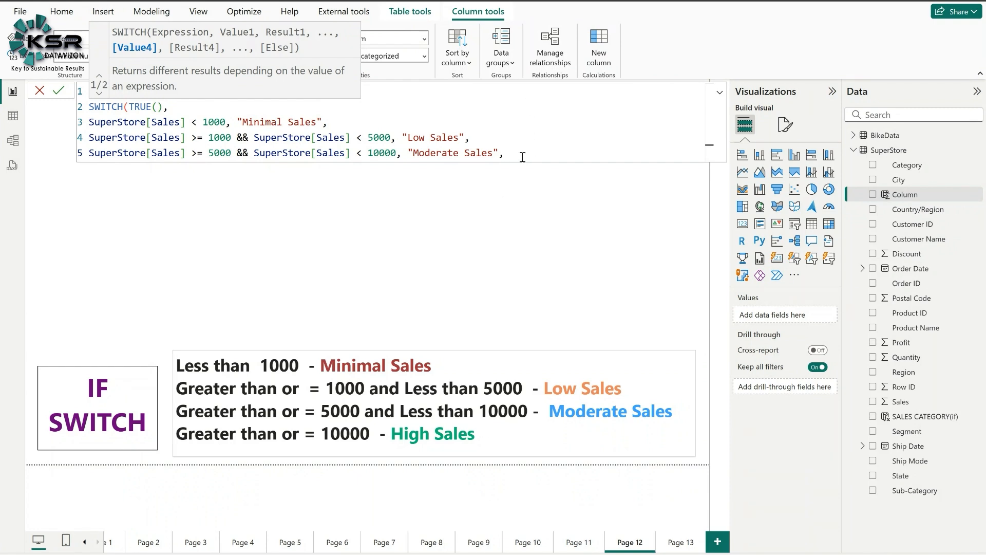
Add the last SWITCH condition on a new line, returning "High Sales" when SuperStore[Sales] > 10000, then close the function and commit the formula.
{"action": "key", "text": "shift+Return"}
{"action": "type", "text": "sales"}
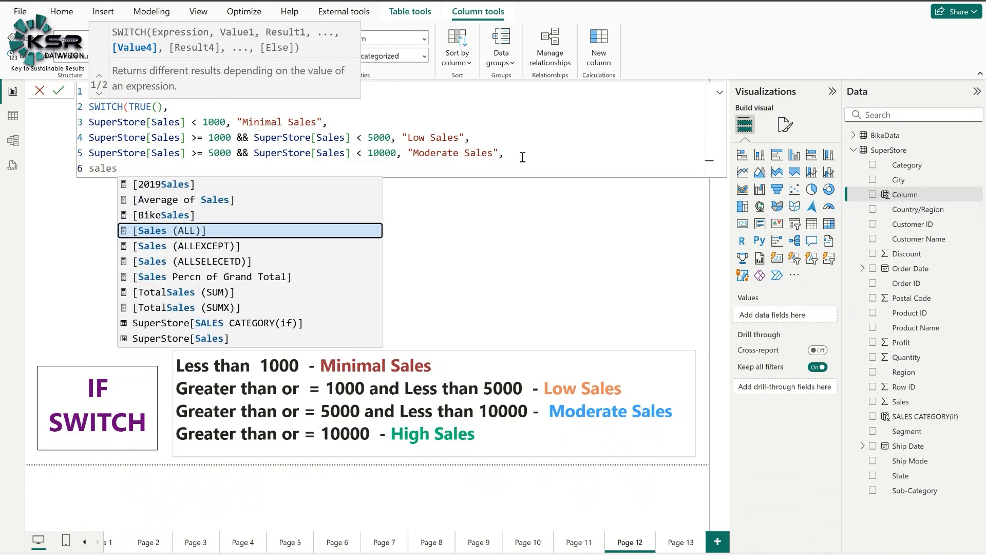
{"action": "left_click", "coordinate": [231, 340]}
{"action": "type", "text": "> 1"}
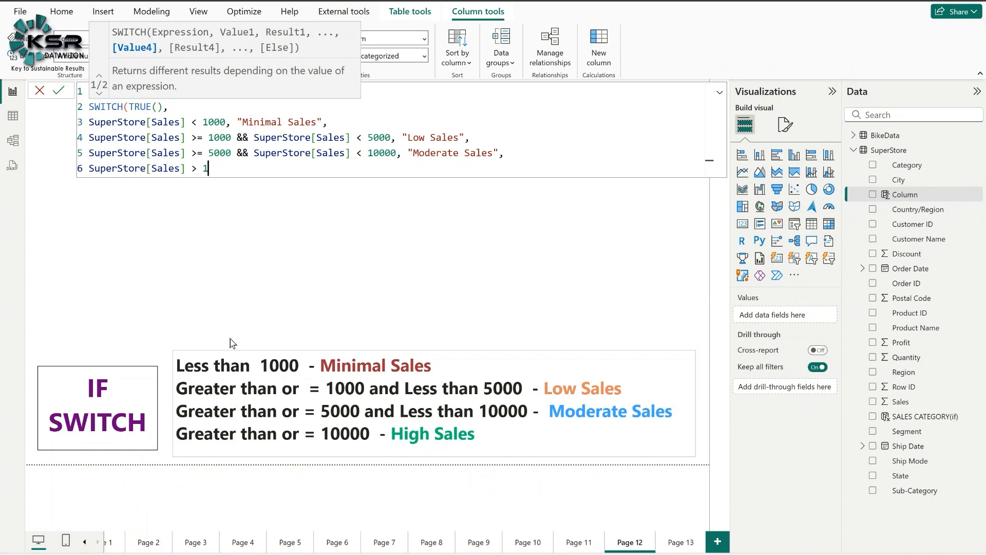
{"action": "type", "text": "0000, "}
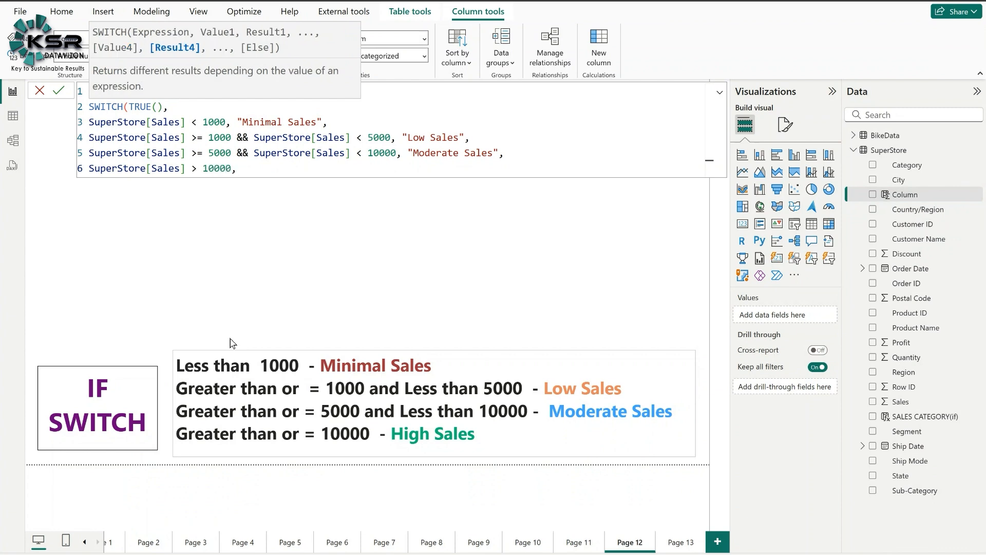
{"action": "type", "text": "\"High Sales\")"}
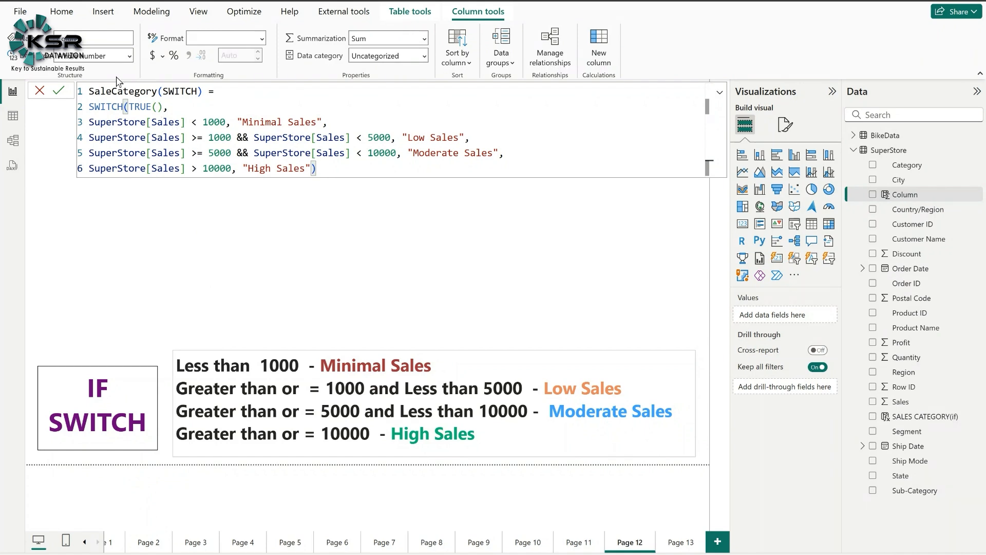
{"action": "left_click", "coordinate": [59, 91]}
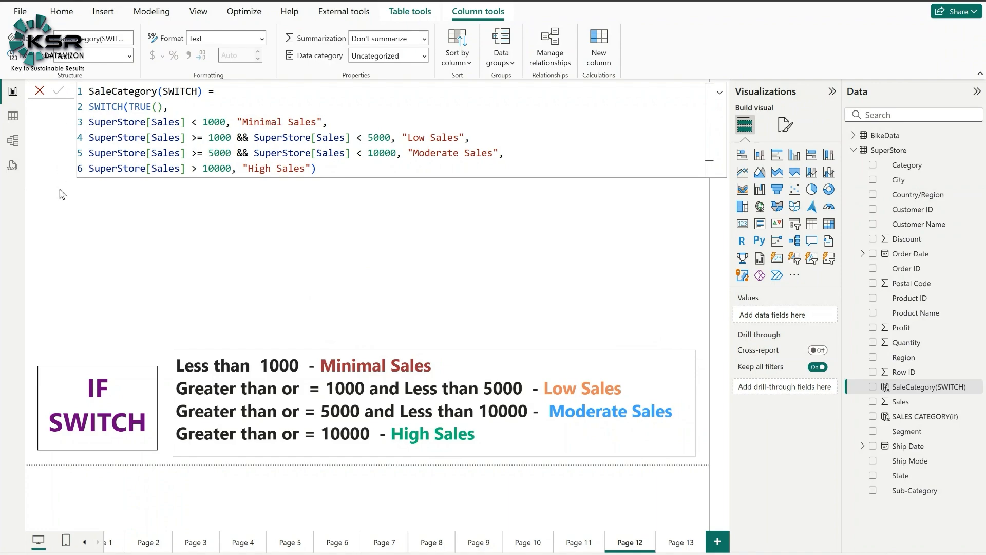
Filter the SuperStore data table to Low Sales in SALES CATEGORY(if) and compare it with the values in SaleCategory(SWITCH).
{"action": "left_click", "coordinate": [13, 118]}
{"action": "left_click", "coordinate": [826, 93]}
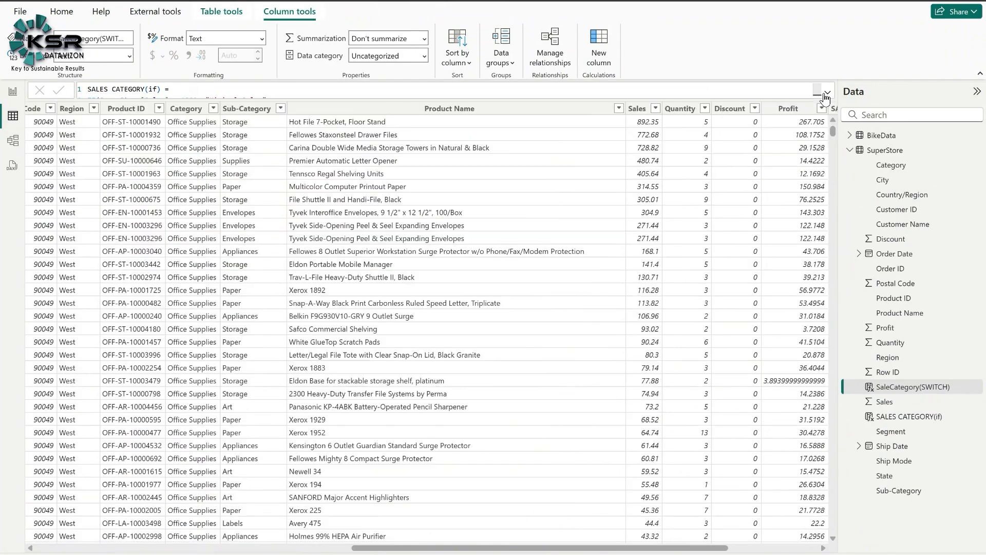
{"action": "left_click_drag", "start_coordinate": [714, 545], "coordinate": [850, 542]}
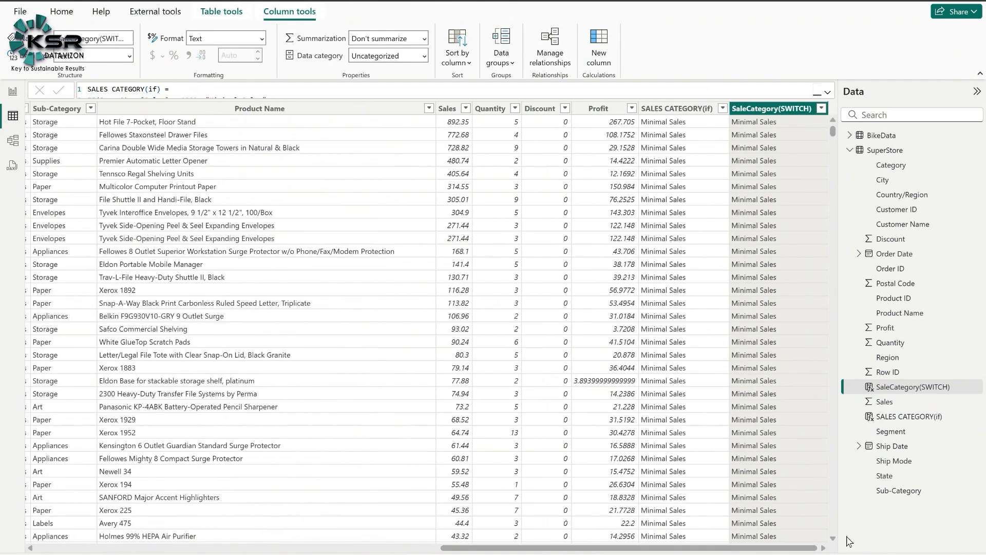
{"action": "left_click", "coordinate": [706, 109]}
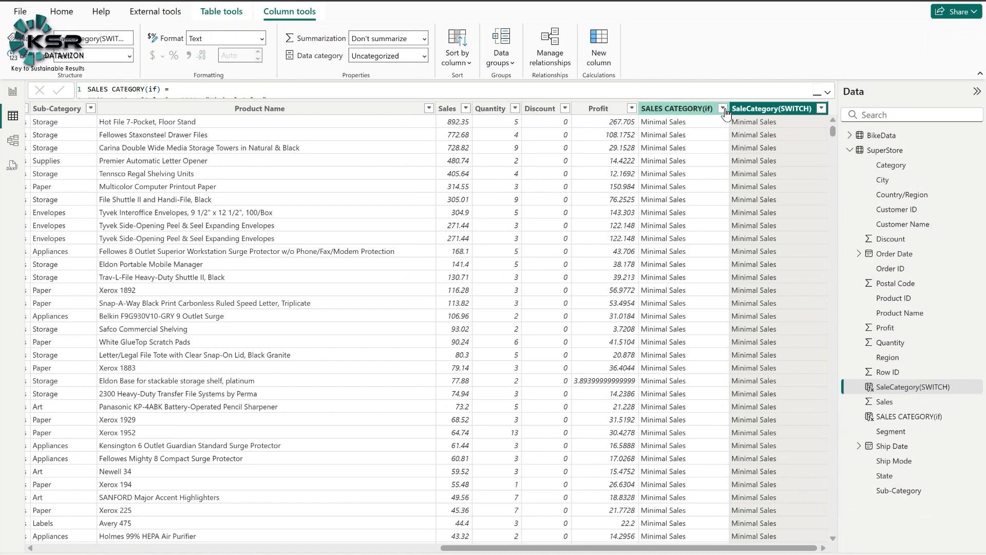
{"action": "left_click", "coordinate": [723, 108]}
{"action": "left_click", "coordinate": [775, 252]}
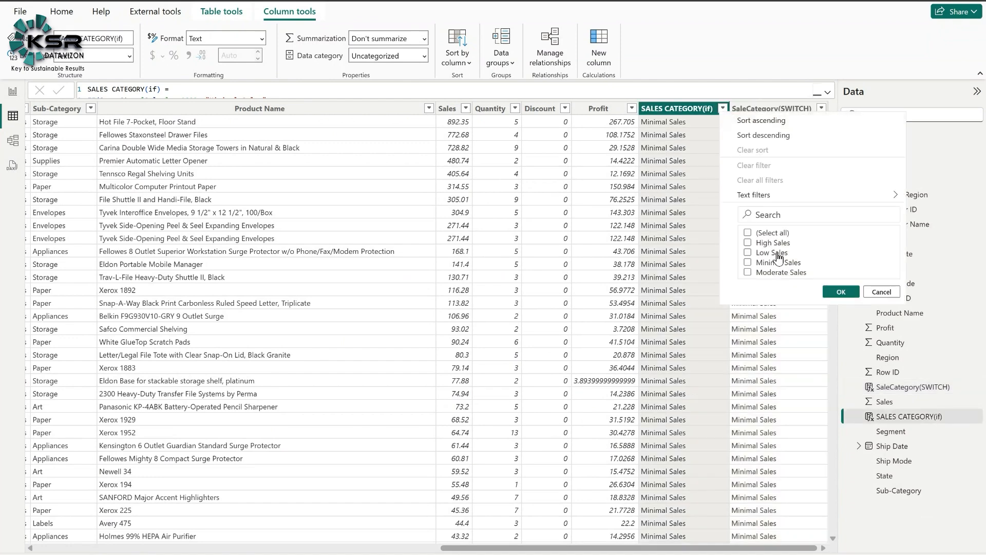
{"action": "left_click", "coordinate": [841, 292]}
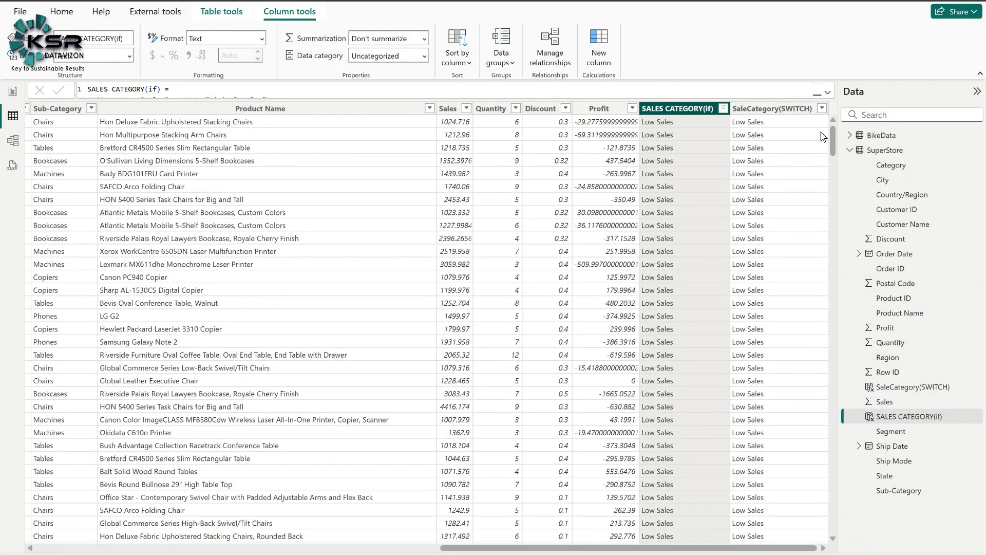
{"action": "left_click", "coordinate": [821, 109]}
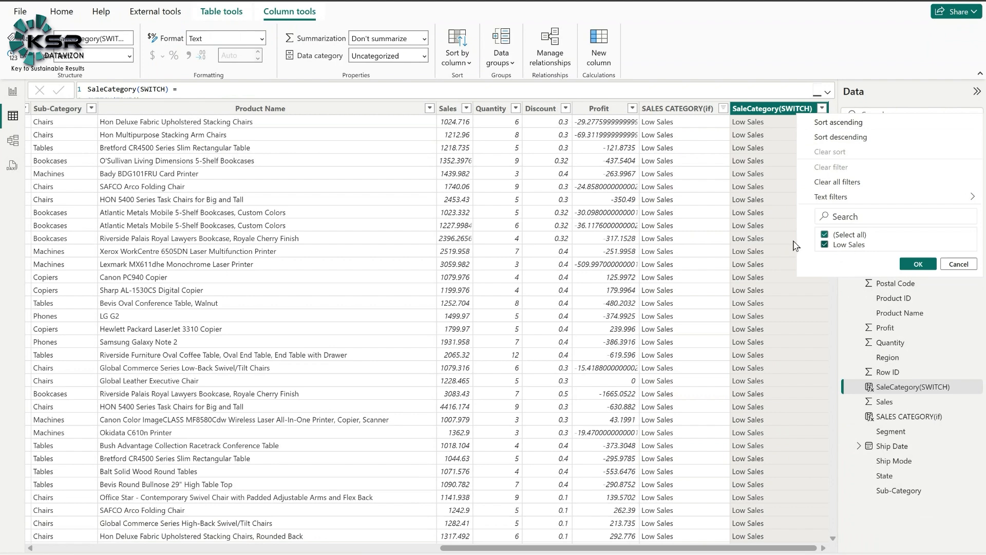
{"action": "left_click", "coordinate": [958, 264]}
Change the SALES CATEGORY(if) filter to only High Sales and compare the rows with SaleCategory(SWITCH).
{"action": "left_click", "coordinate": [723, 109]}
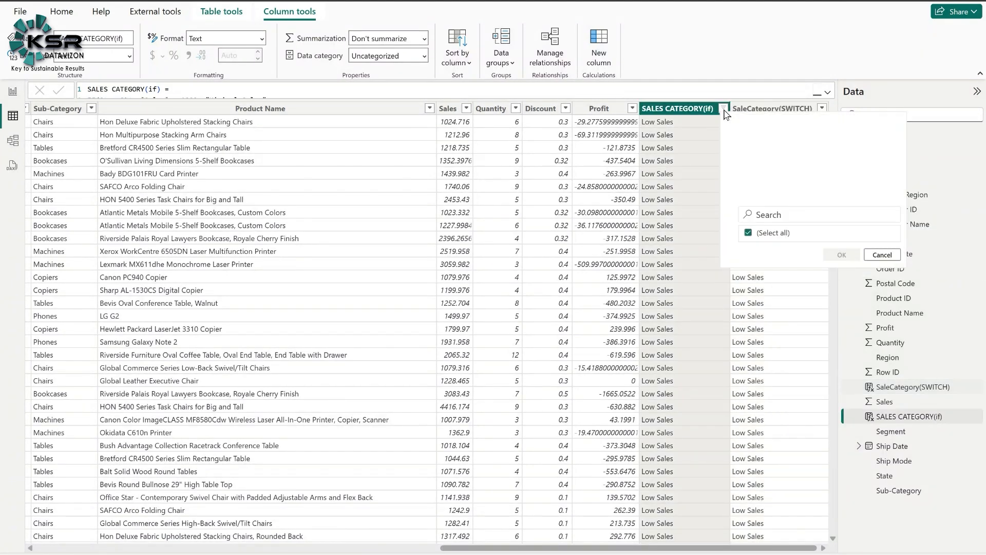
{"action": "left_click", "coordinate": [773, 243]}
{"action": "left_click", "coordinate": [776, 253]}
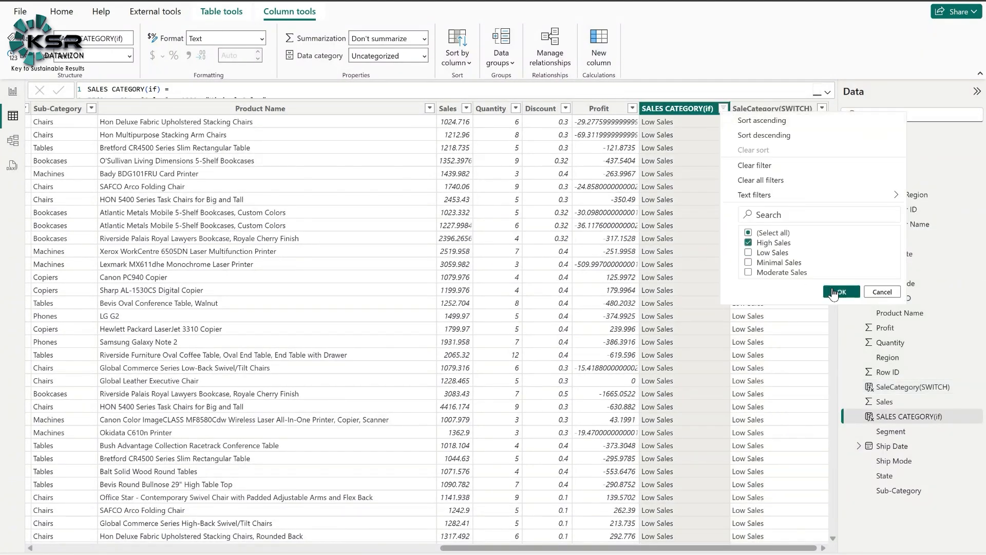
{"action": "left_click", "coordinate": [842, 291]}
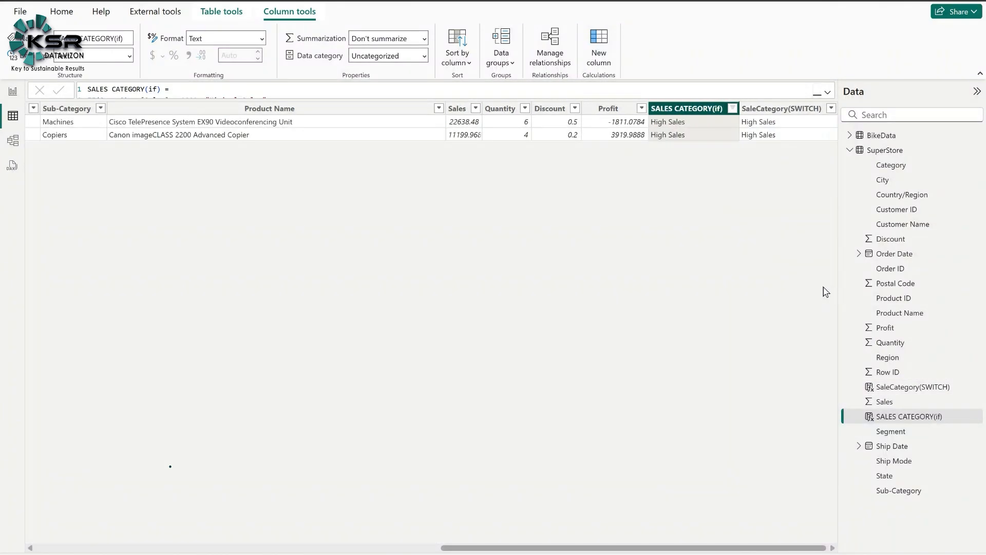
{"action": "left_click", "coordinate": [732, 109]}
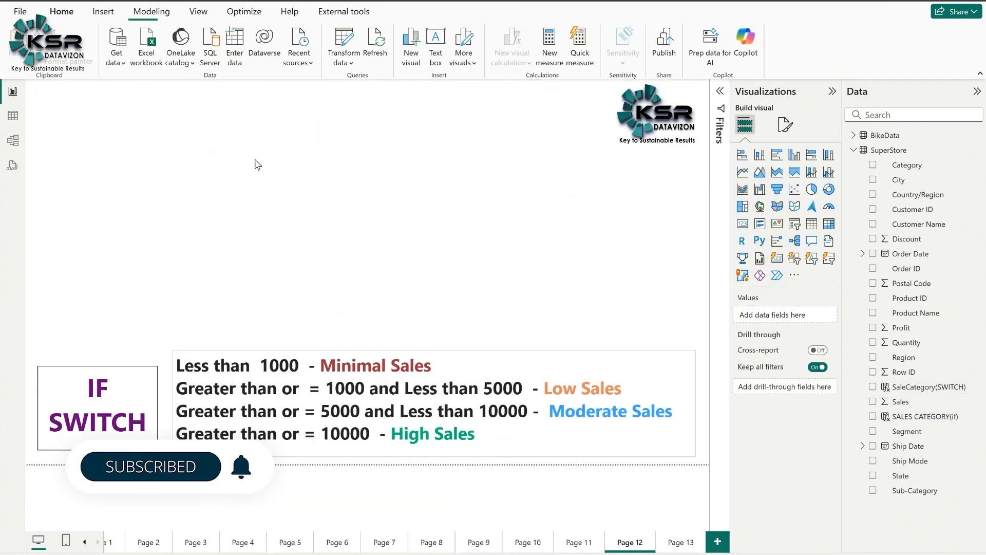
Return to the report page and compare the formulas of SALES CATEGORY(if) and SaleCategory(SWITCH), then collapse the formula bar.
{"action": "left_click", "coordinate": [13, 91]}
{"action": "left_click", "coordinate": [930, 417]}
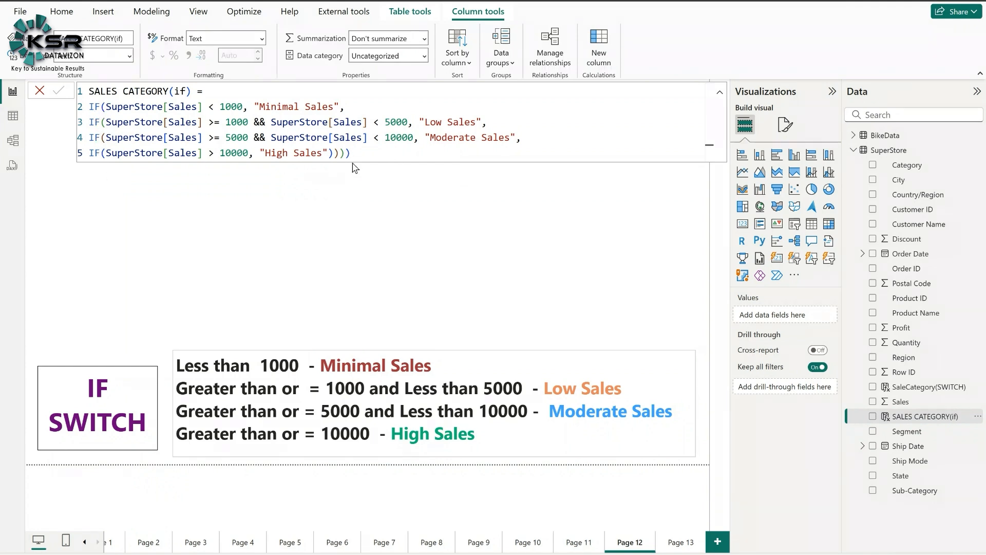
{"action": "left_click", "coordinate": [908, 387]}
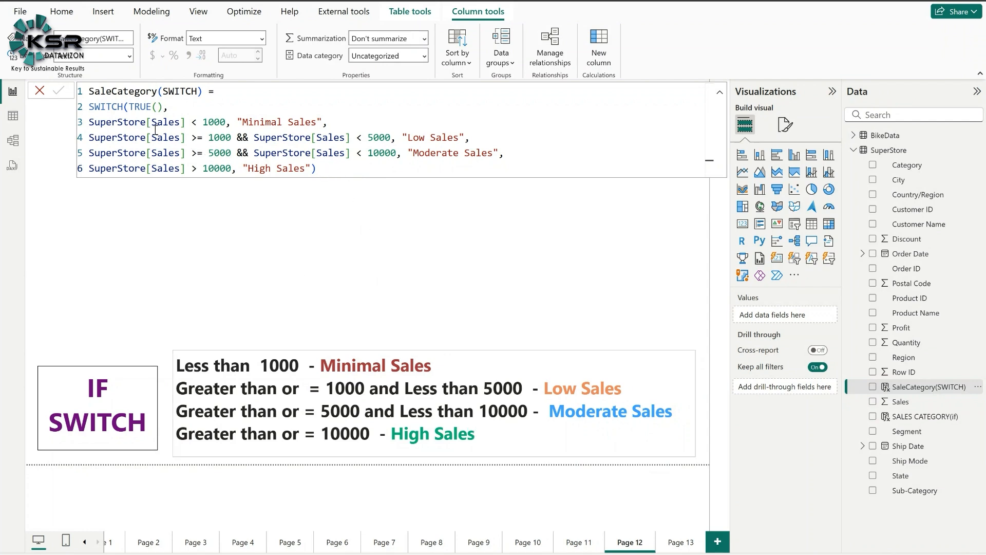
{"action": "left_click", "coordinate": [720, 94]}
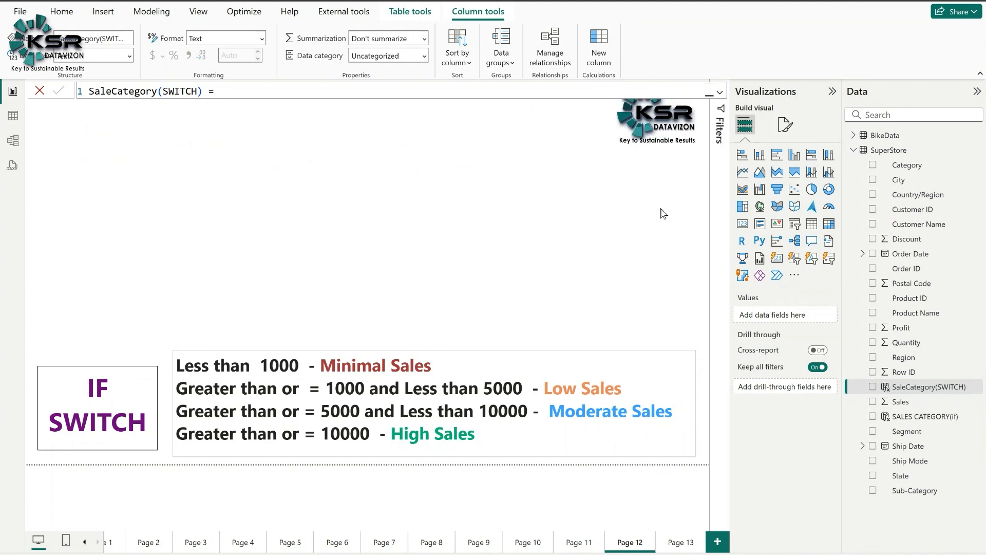
Insert an enlarged table visual on the report page showing SaleCategory(SWITCH) and the distinct count of Customer ID.
{"action": "left_click", "coordinate": [813, 226]}
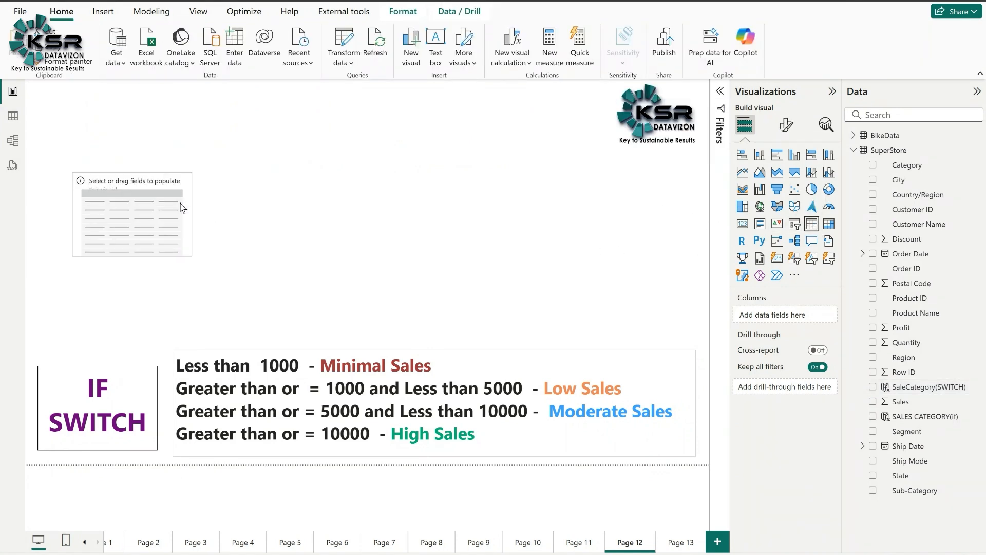
{"action": "left_click_drag", "start_coordinate": [237, 230], "coordinate": [387, 295]}
{"action": "left_click_drag", "start_coordinate": [916, 390], "coordinate": [314, 273]}
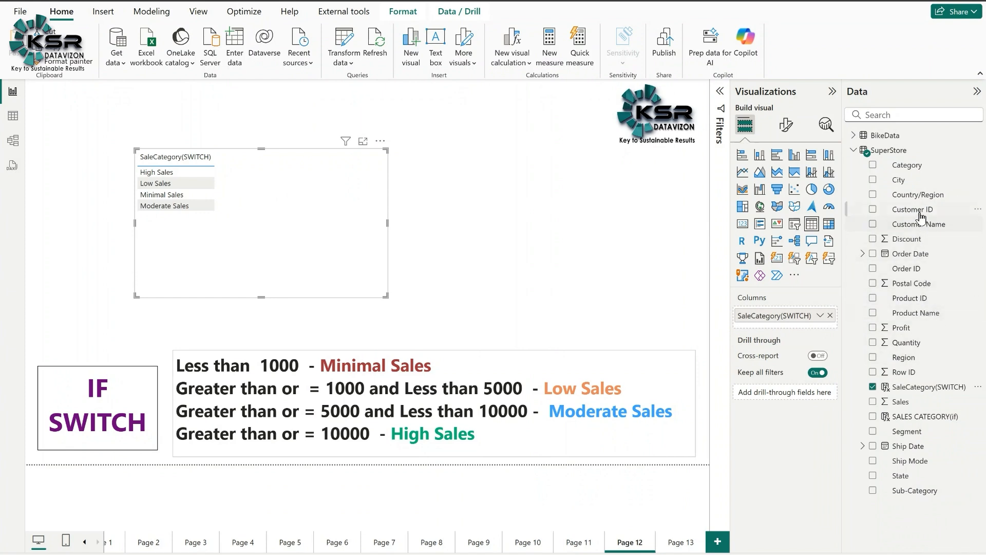
{"action": "left_click_drag", "start_coordinate": [919, 210], "coordinate": [340, 201]}
{"action": "left_click", "coordinate": [820, 330]}
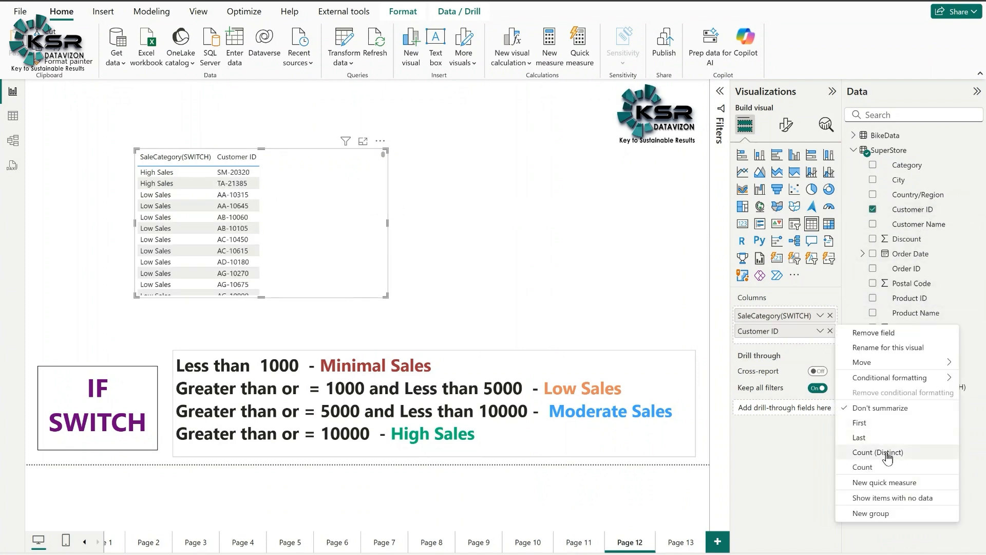
{"action": "left_click", "coordinate": [888, 454]}
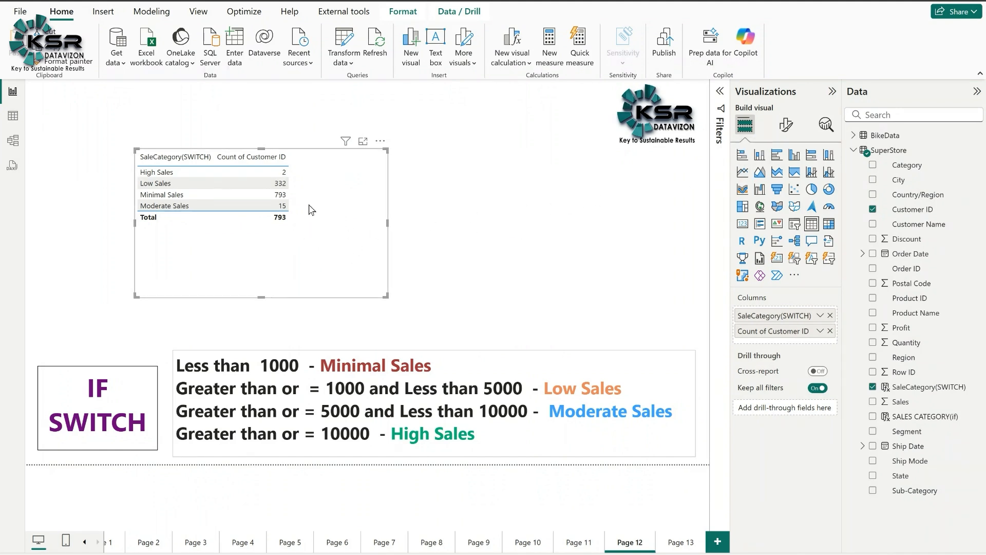
Convert the table visual to a stacked column chart and widen it.
{"action": "left_click", "coordinate": [760, 155]}
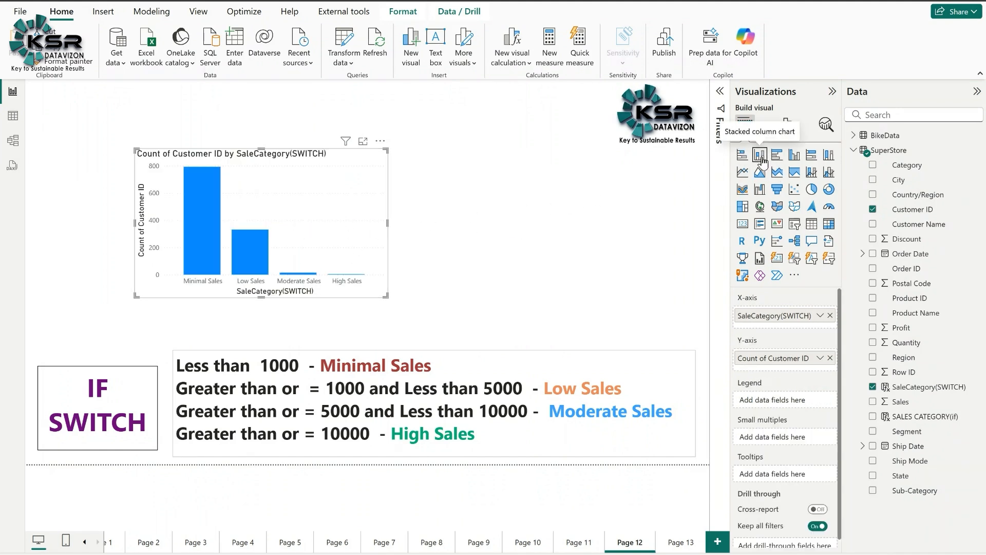
{"action": "left_click_drag", "start_coordinate": [387, 295], "coordinate": [485, 294]}
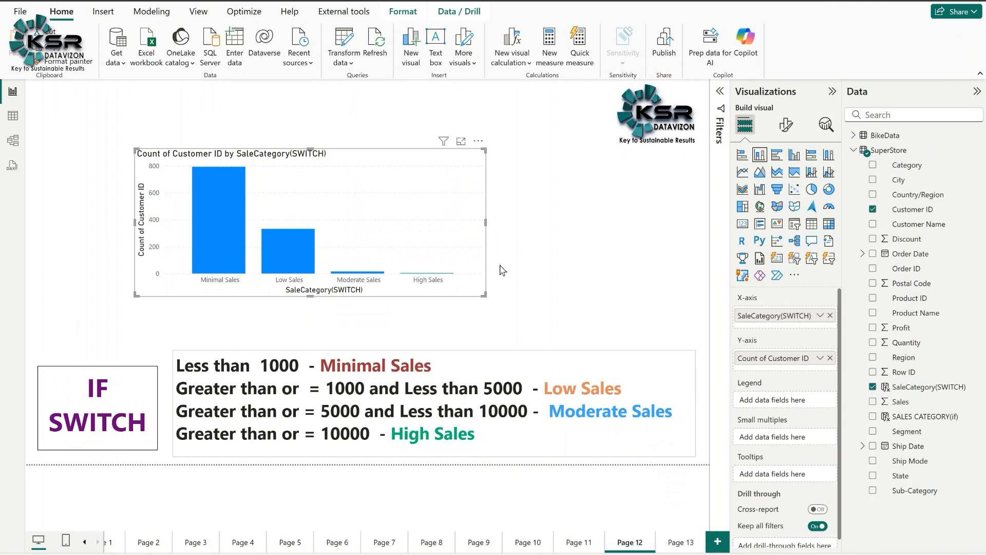
Deselect the column chart, then expand the full nested IF formula of SALES CATEGORY(if) to review it and collapse it again.
{"action": "left_click", "coordinate": [563, 267]}
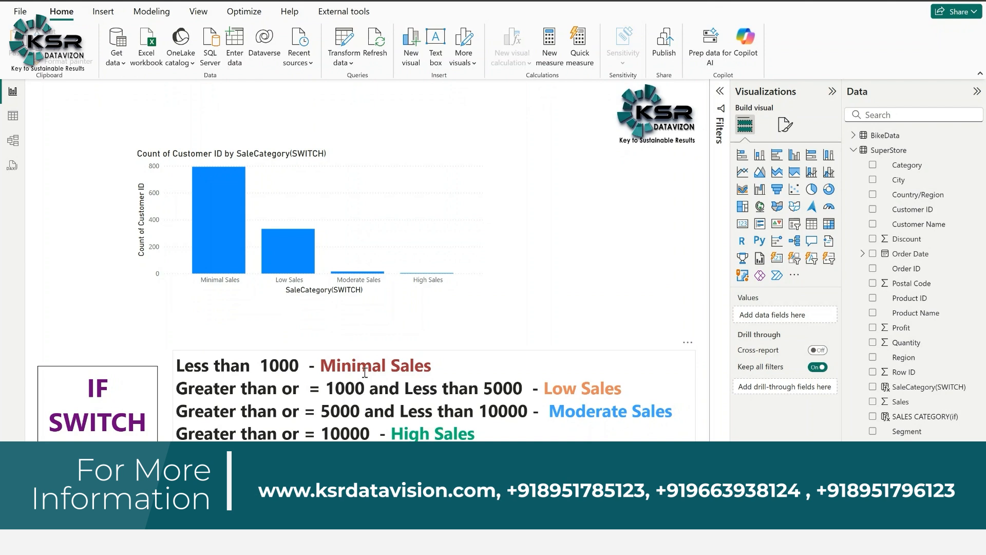
{"action": "left_click", "coordinate": [932, 416]}
{"action": "left_click", "coordinate": [723, 94]}
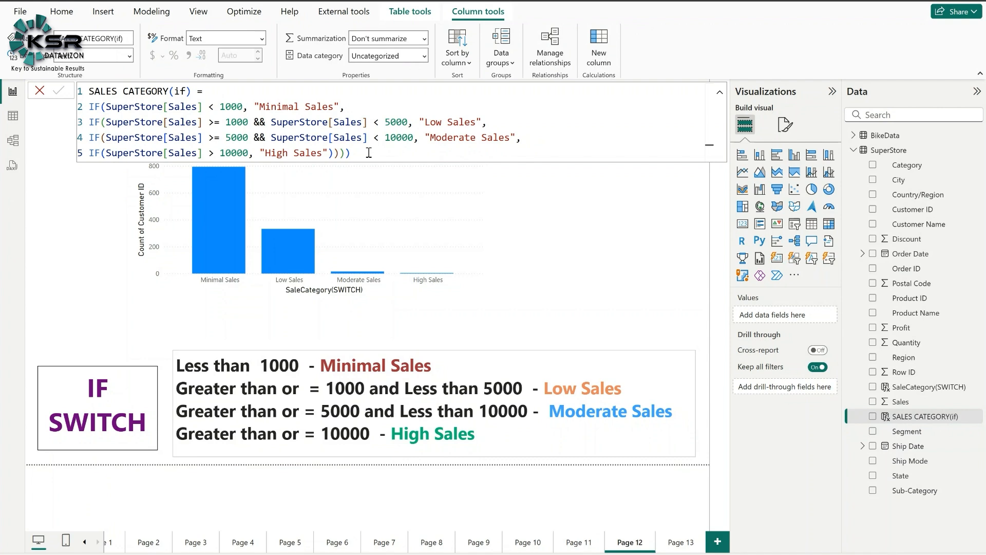
{"action": "left_click", "coordinate": [720, 92]}
Expand the full SWITCH formula of the SaleCategory(SWITCH) column for review, then collapse it and return to the report canvas.
{"action": "left_click", "coordinate": [916, 389]}
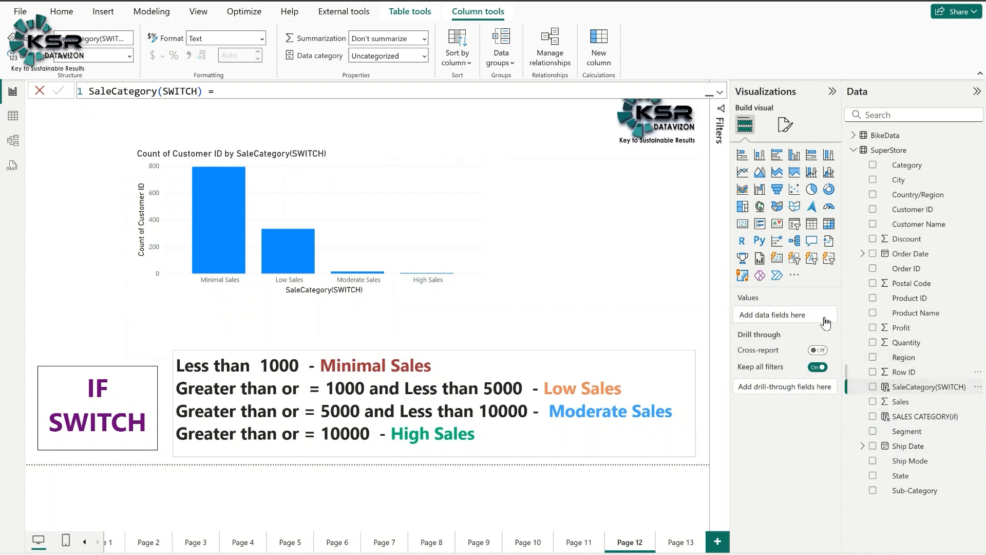
{"action": "left_click", "coordinate": [720, 92]}
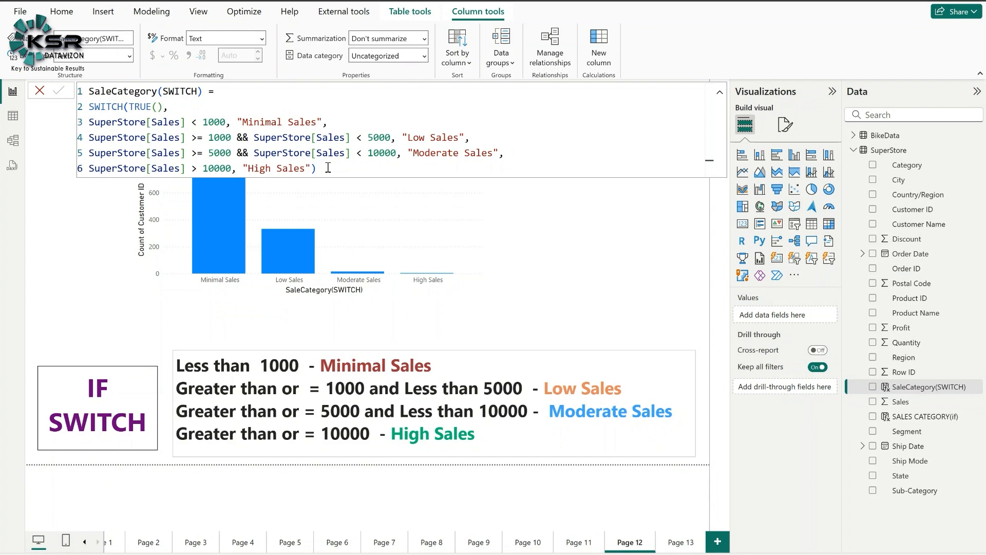
{"action": "left_click", "coordinate": [719, 97]}
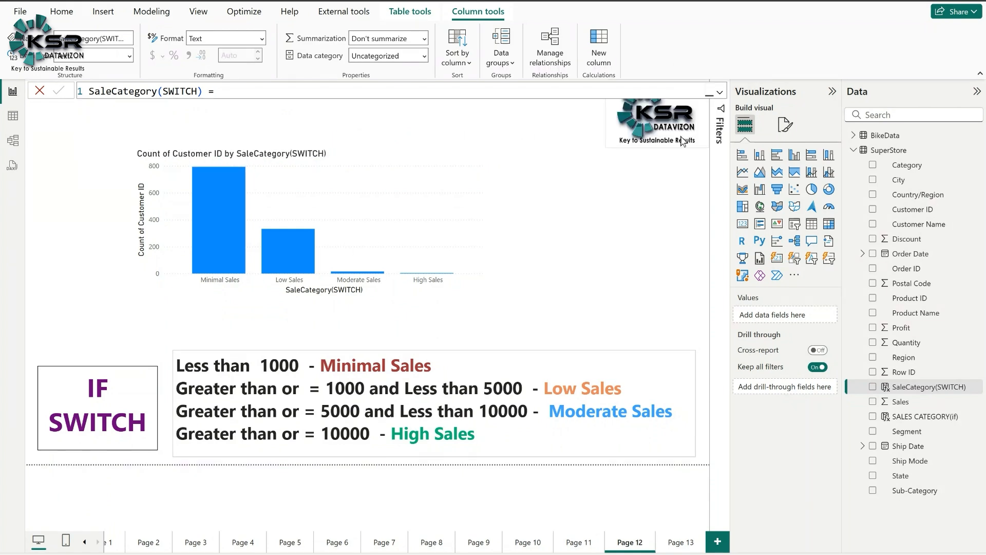
{"action": "left_click", "coordinate": [656, 241]}
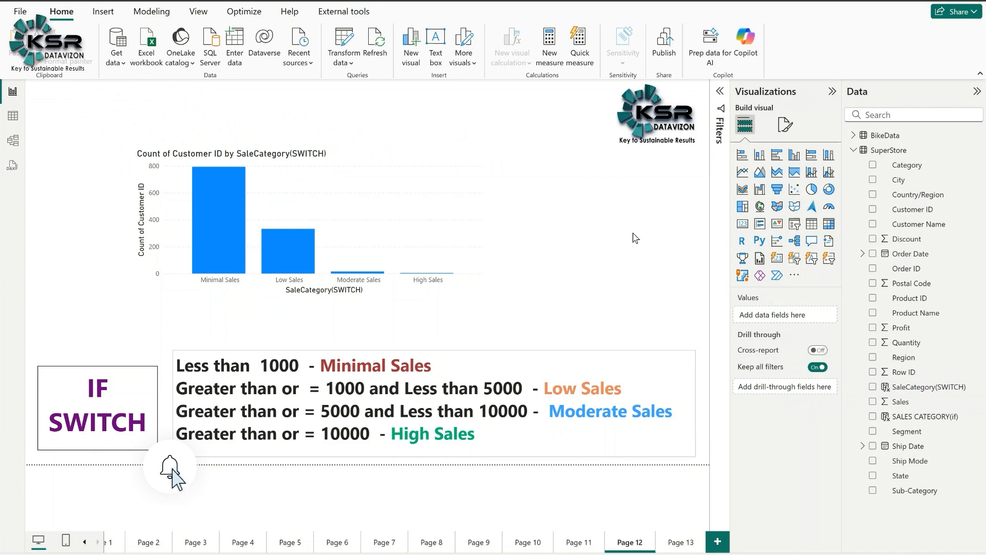